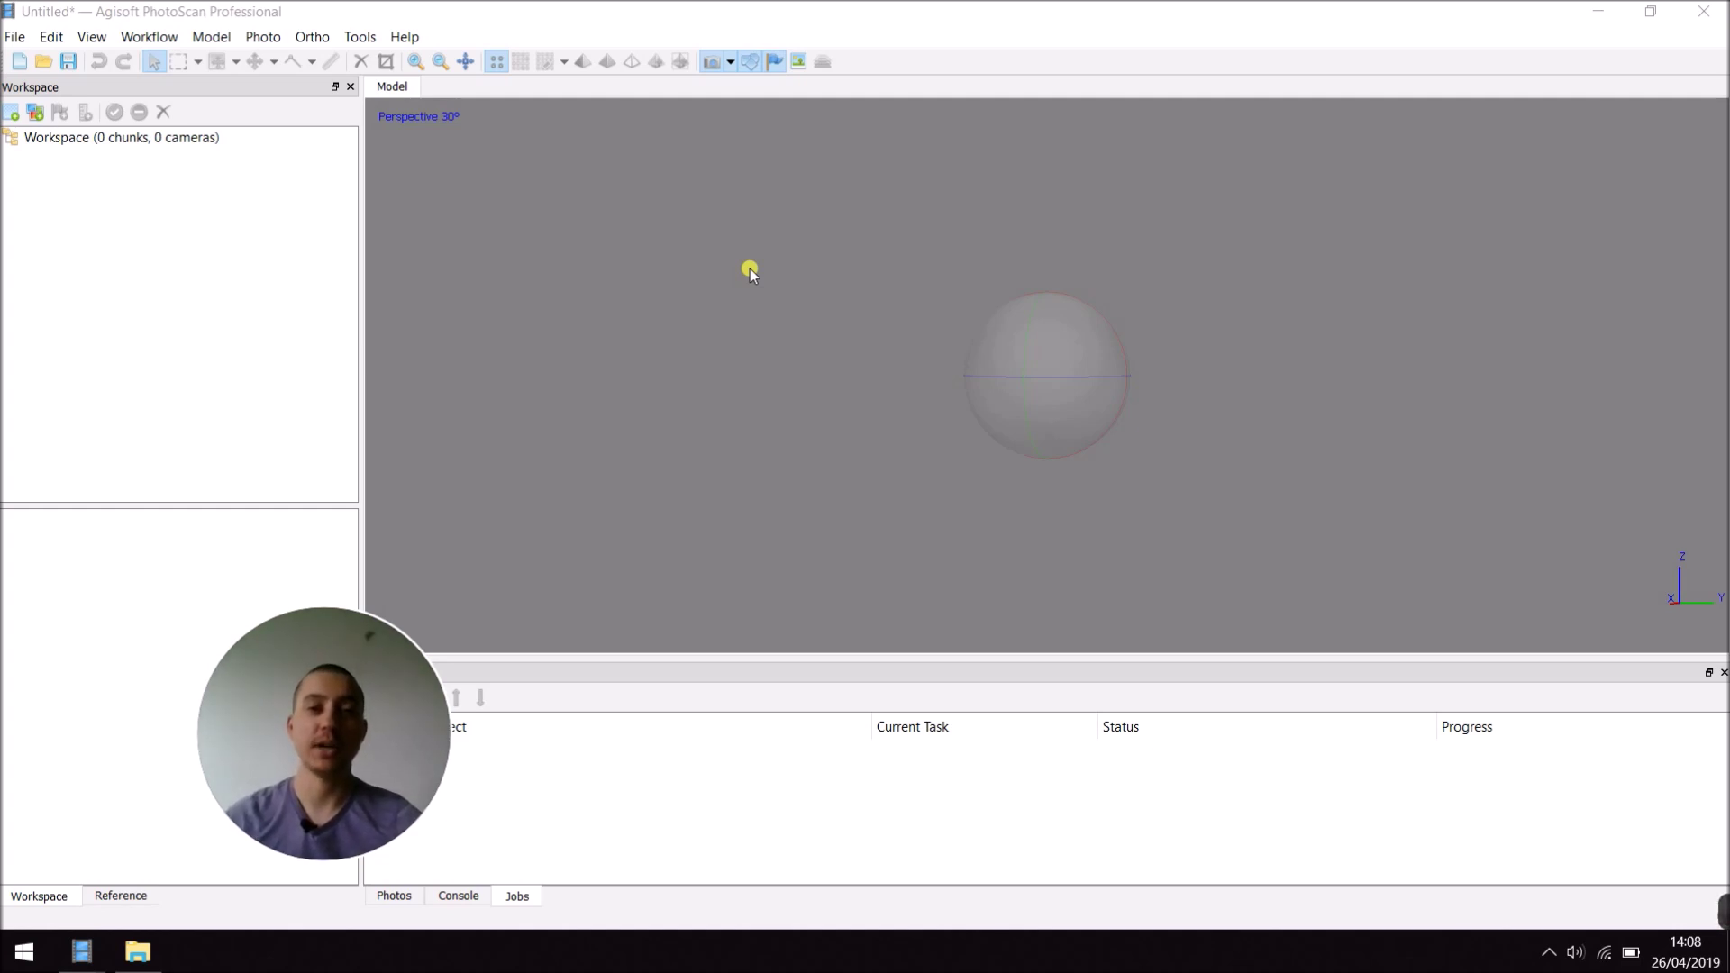
# - Open the Geotagged Photos folder in File Explorer
pyautogui.click(458, 28)
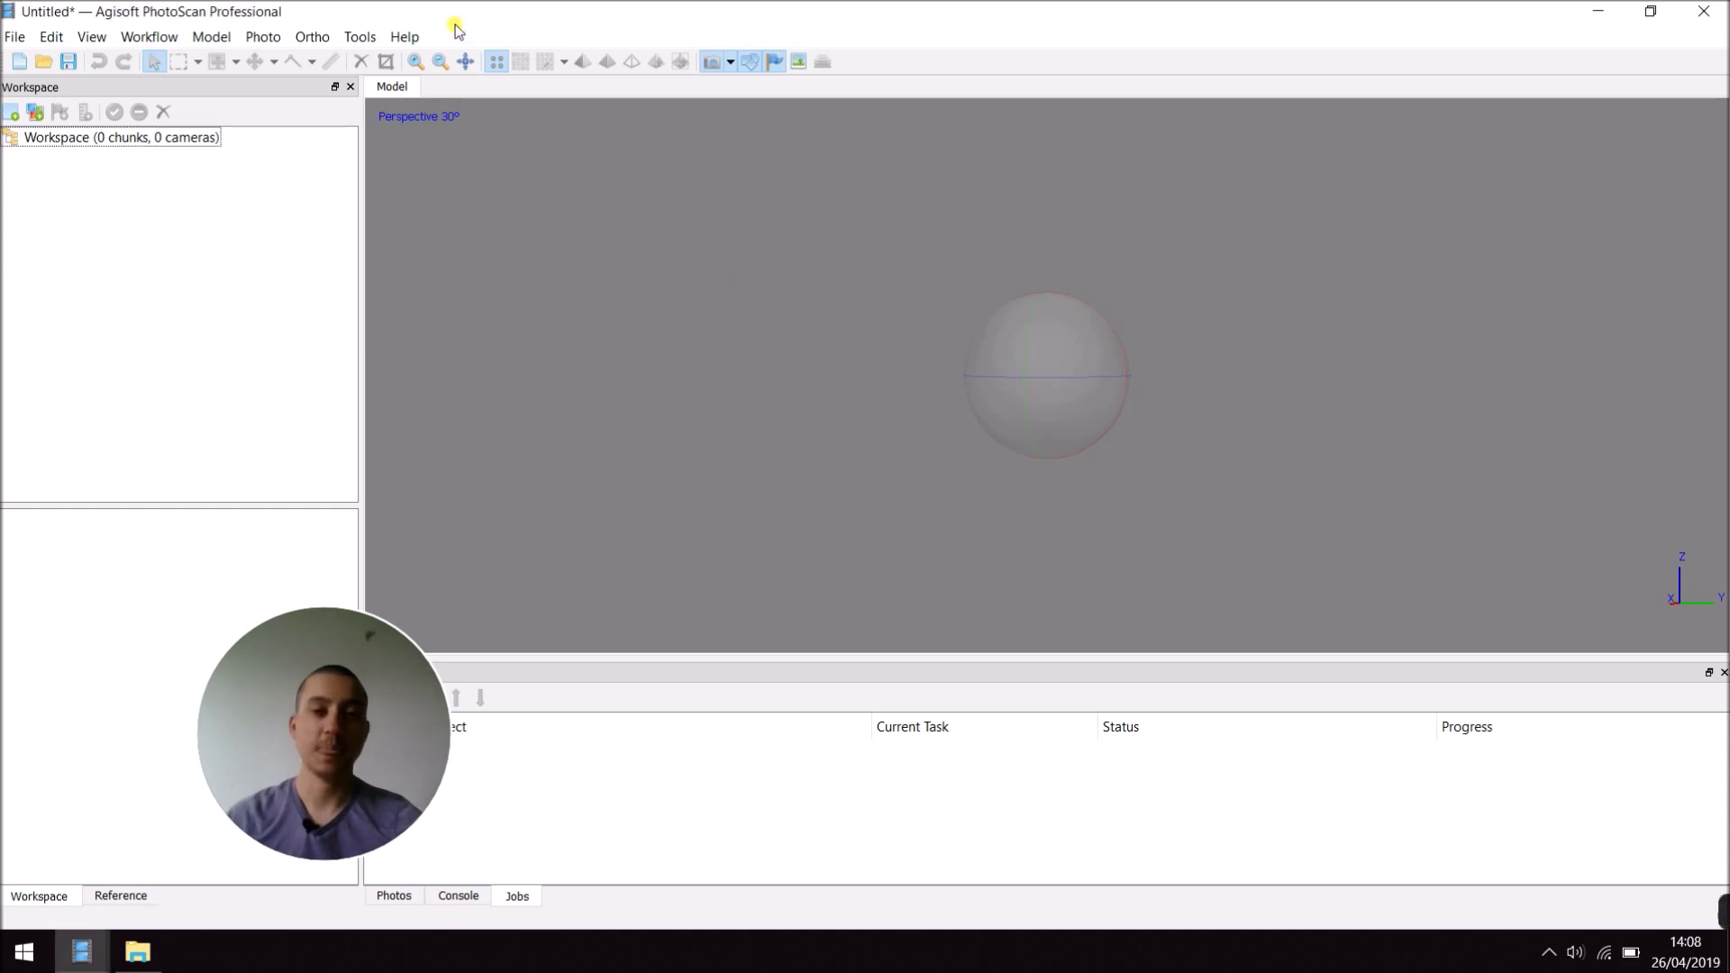
pyautogui.click(137, 953)
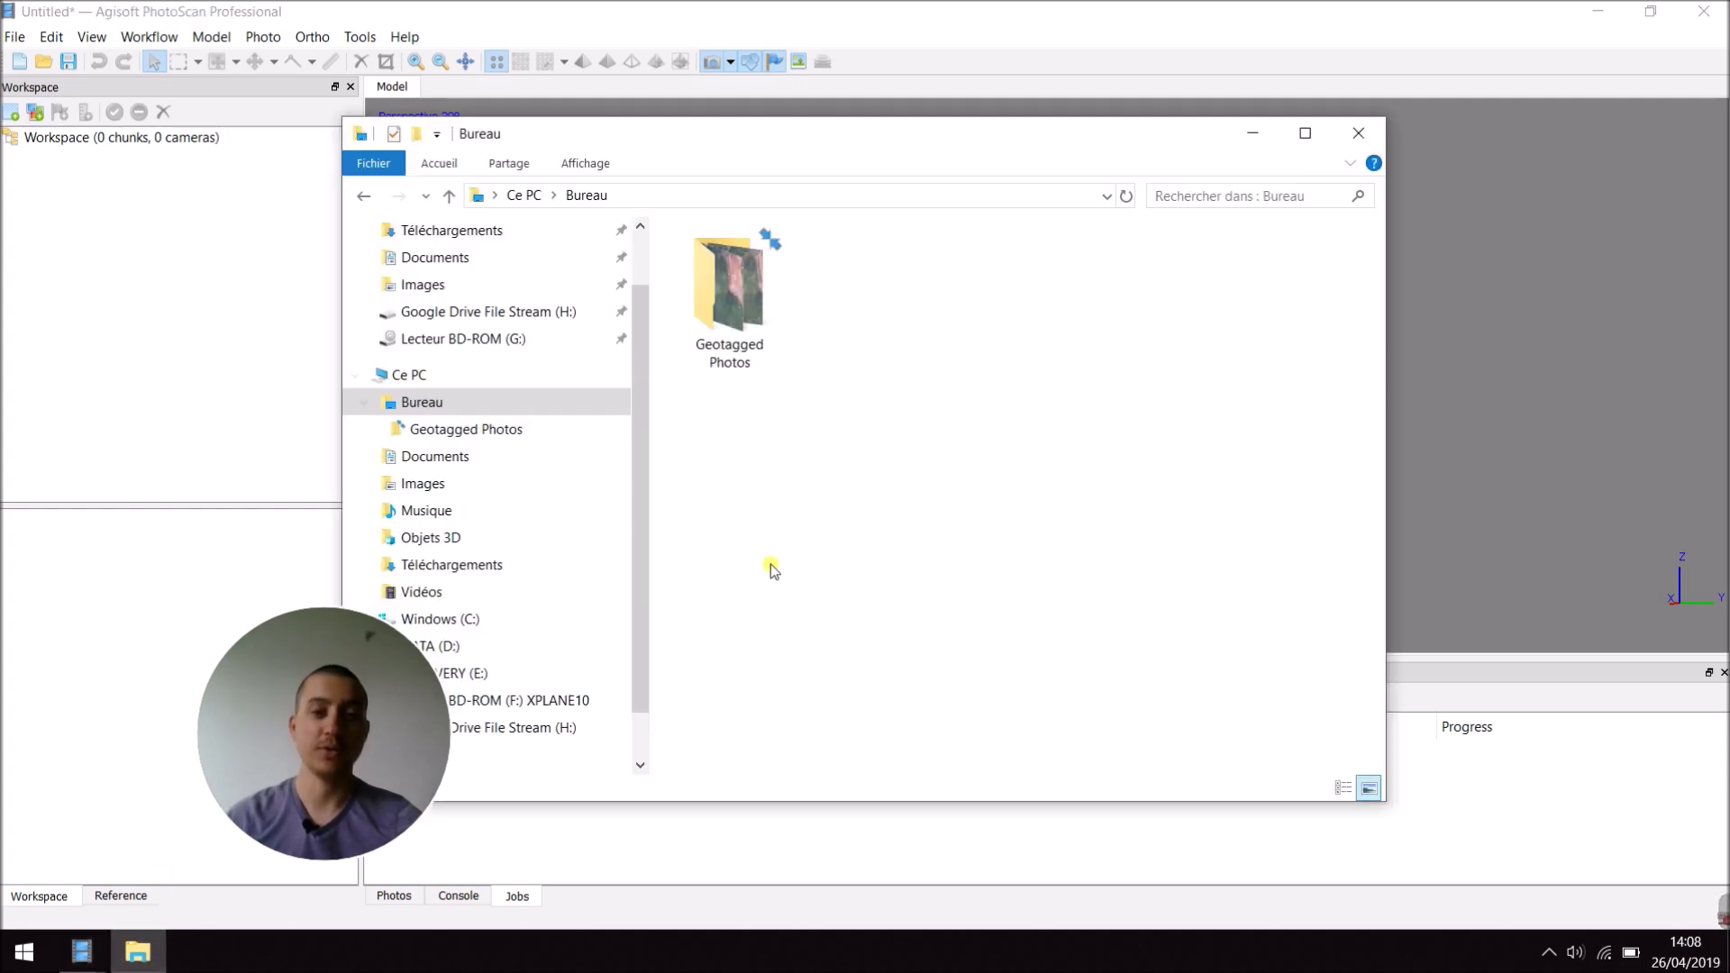
pyautogui.click(743, 291)
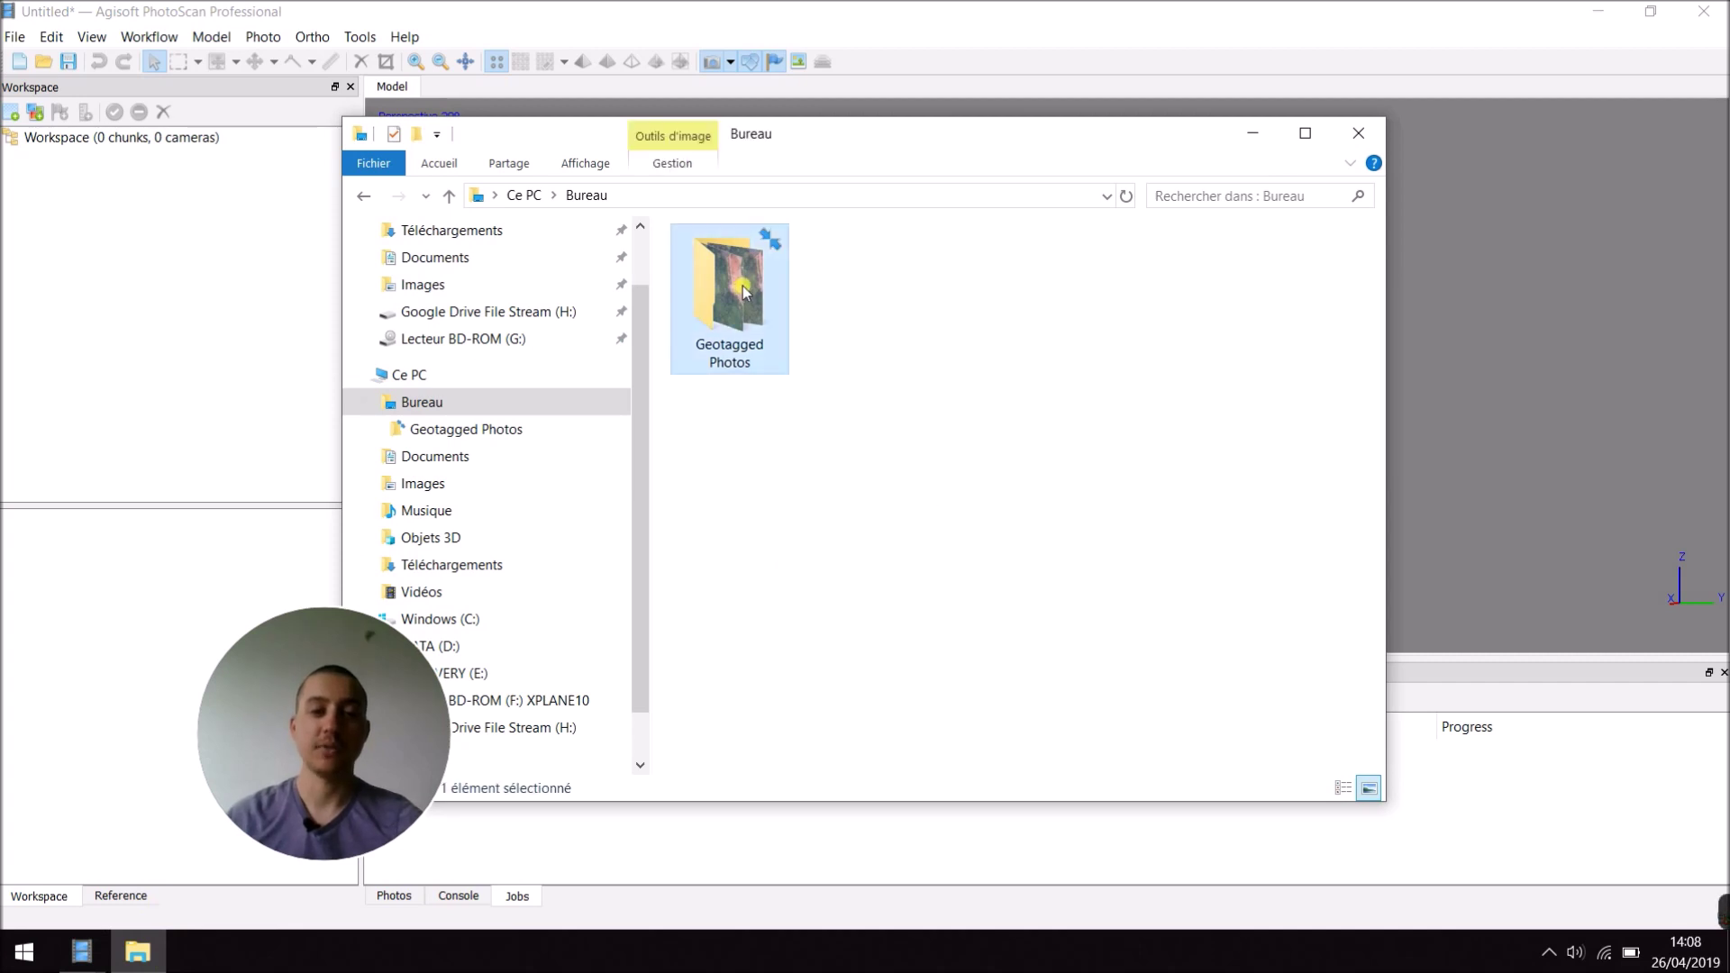
pyautogui.doubleClick(743, 291)
# - Add all 101 drone photos to PhotoScan's workspace as Chunk 1
pyautogui.click(735, 287)
pyautogui.hotkey('ctrl', 'a')
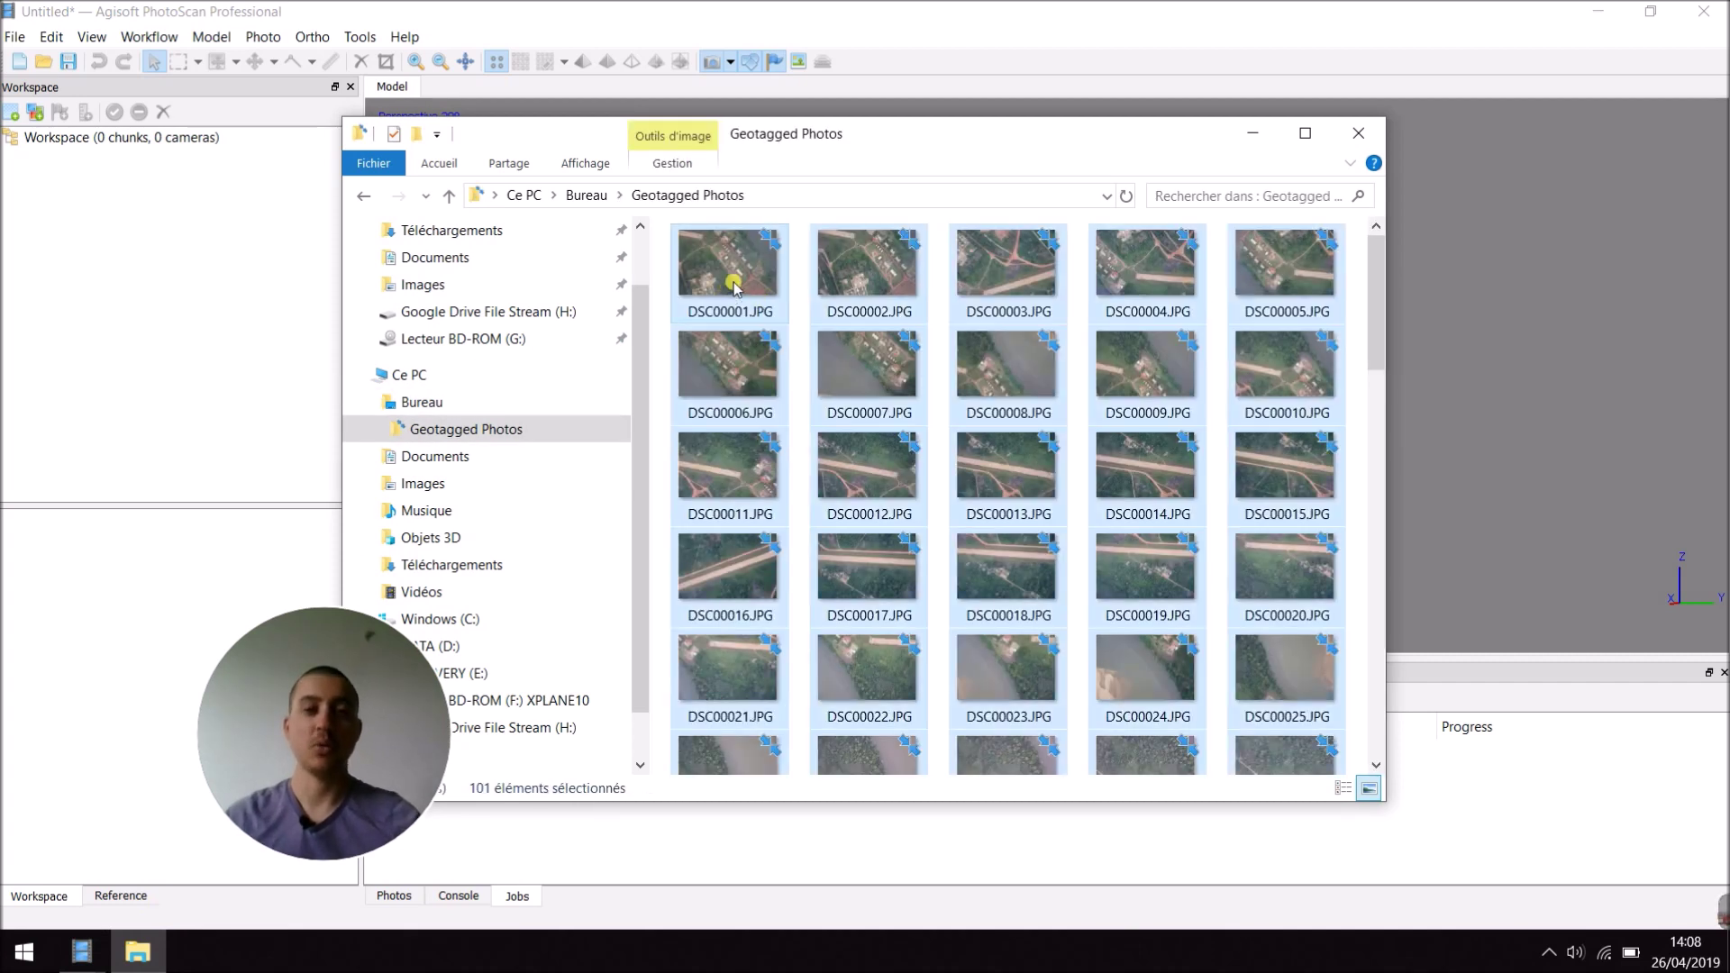
pyautogui.moveTo(734, 287); pyautogui.dragTo(167, 243)
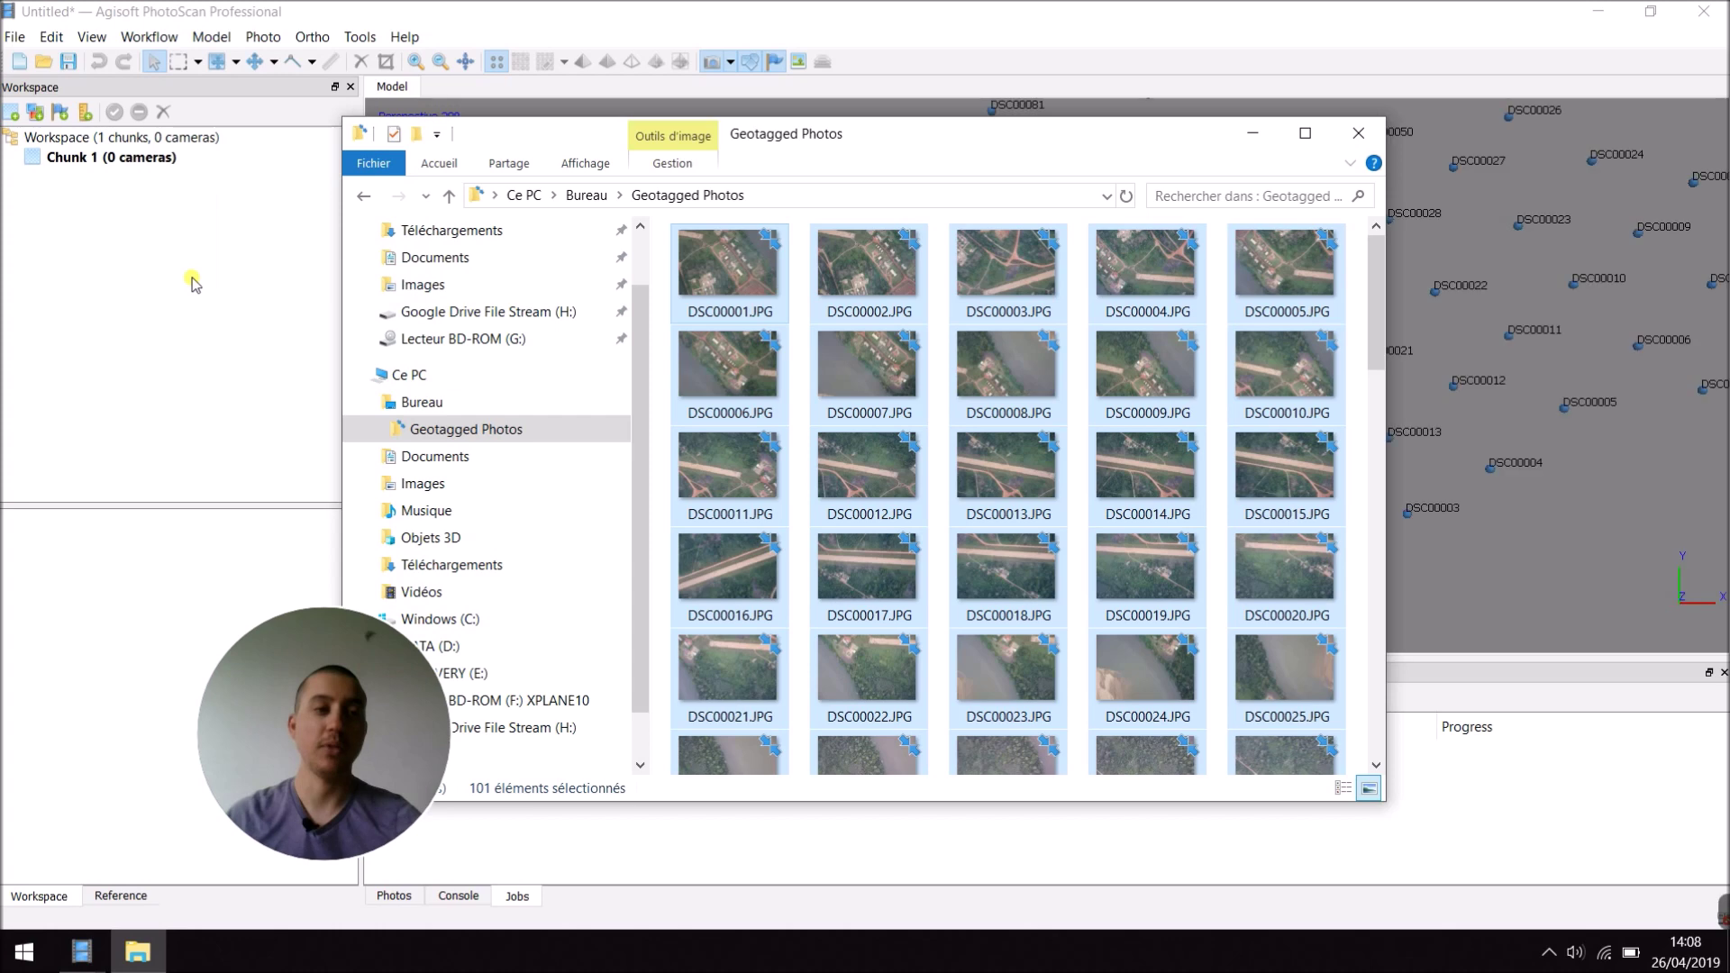
pyautogui.click(612, 13)
pyautogui.moveTo(676, 240); pyautogui.dragTo(1039, 306)
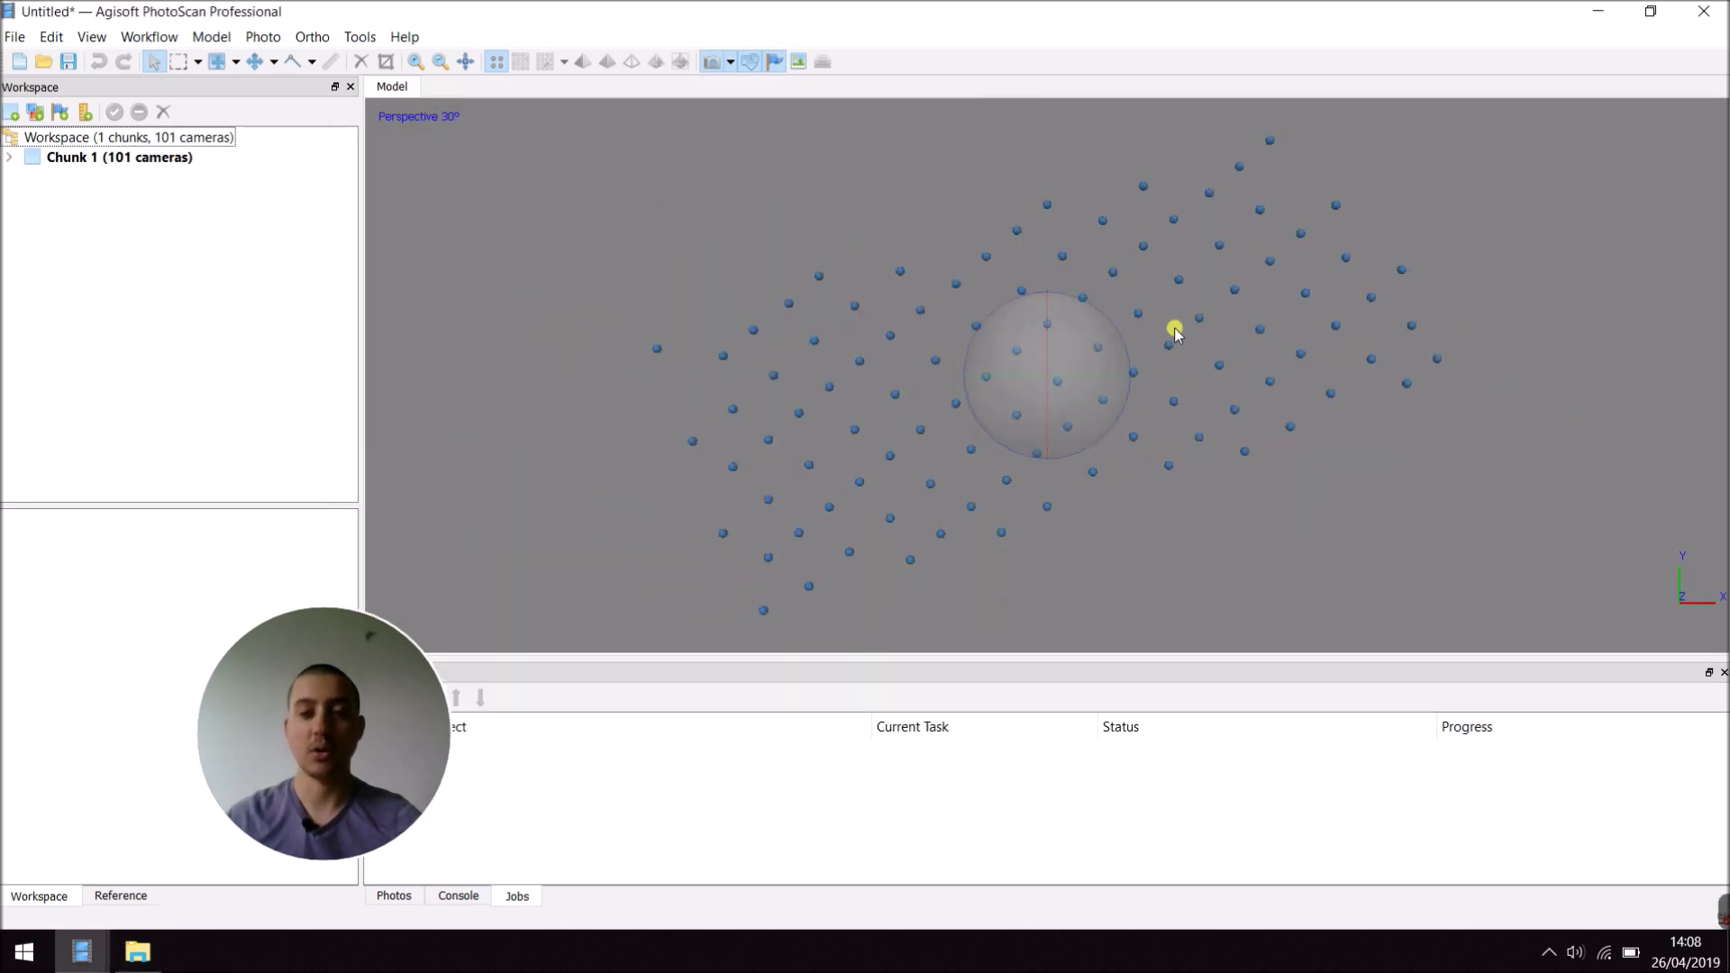
# - Align the 101 photos at Lowest accuracy and expand Chunk 1 to show 15,114 tie points
pyautogui.click(150, 37)
pyautogui.click(171, 115)
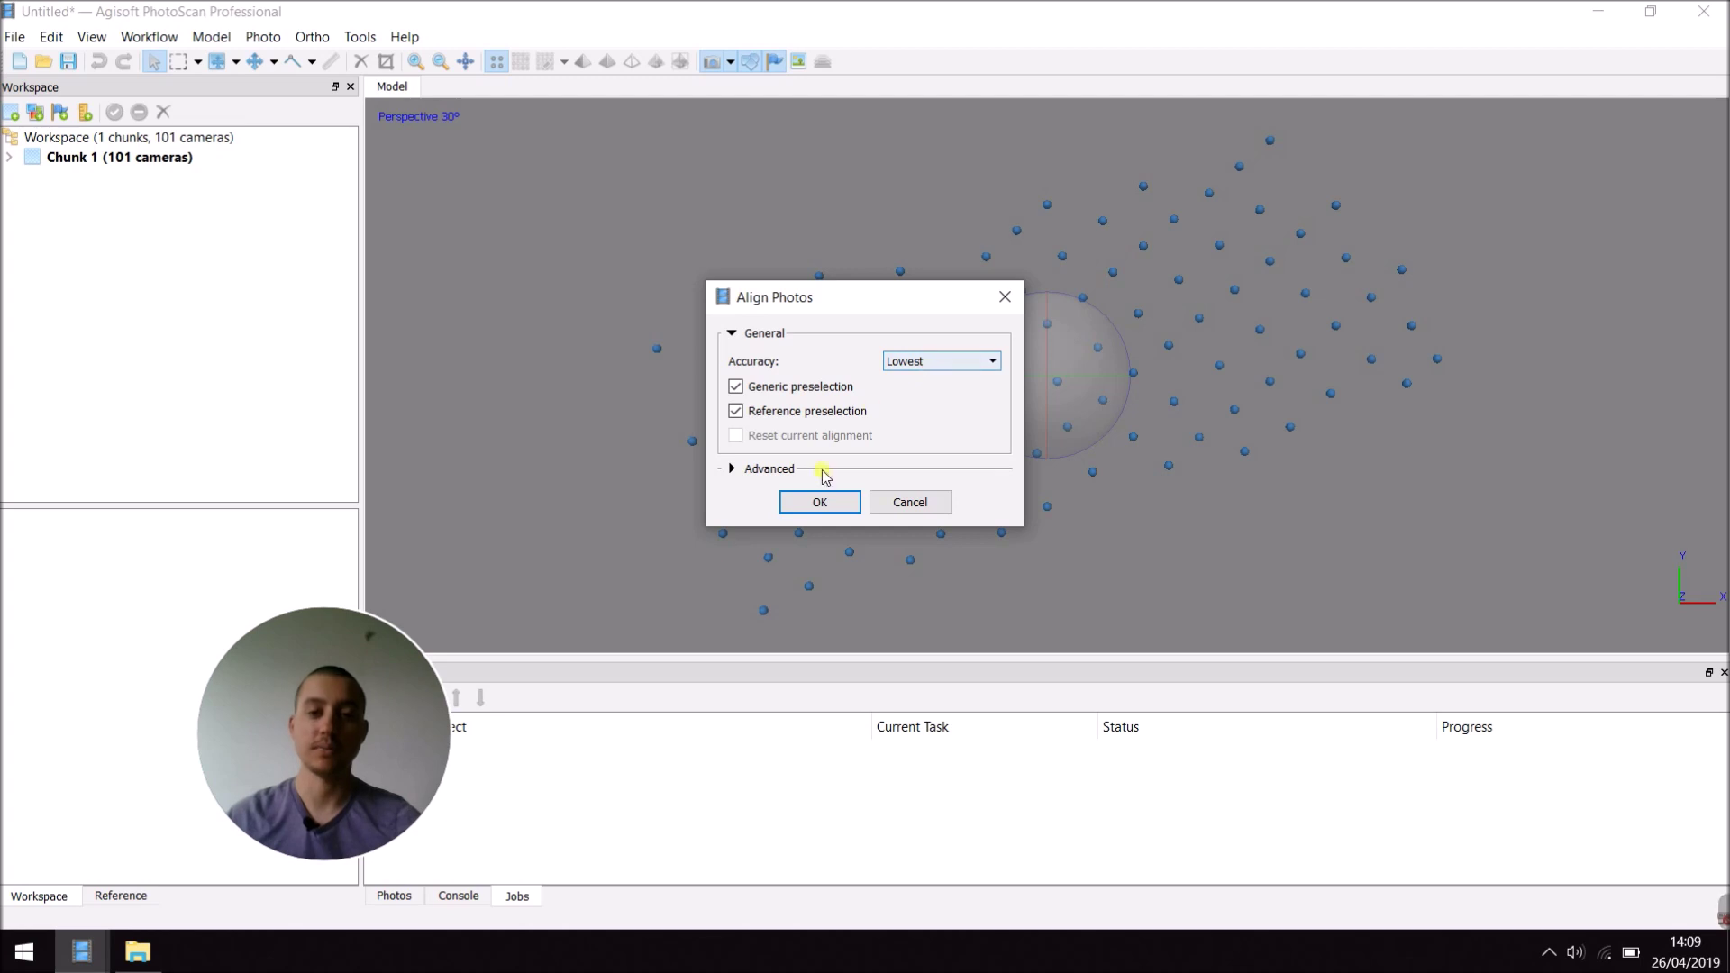
pyautogui.click(813, 504)
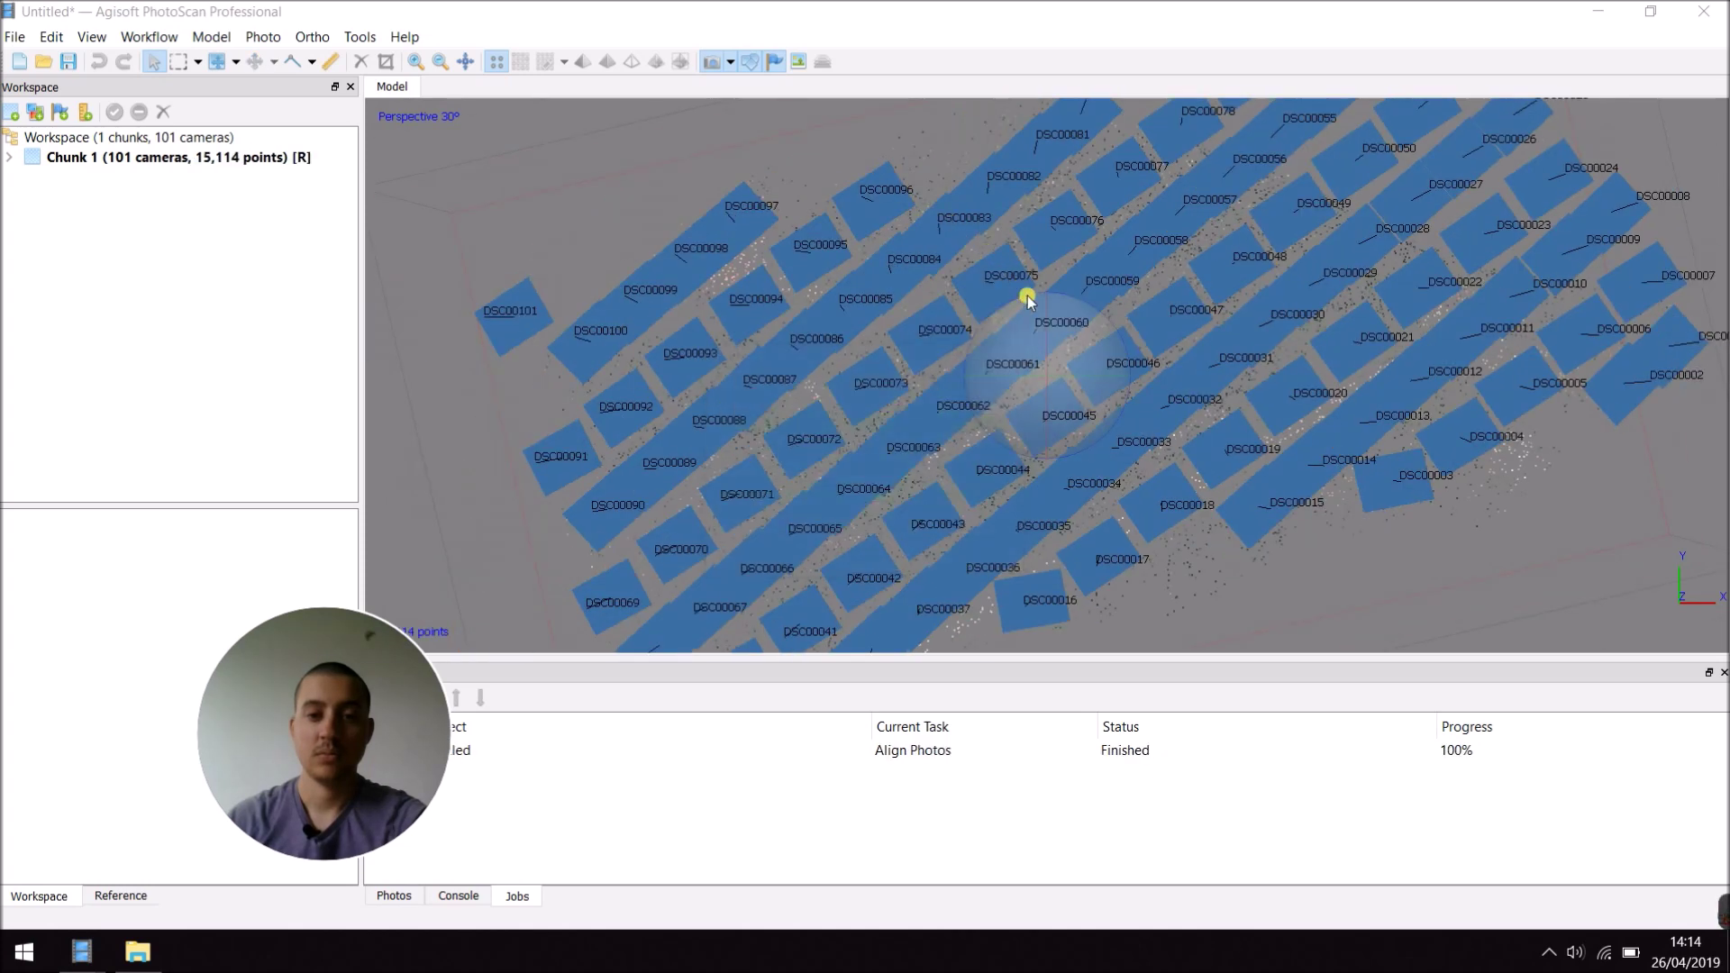
pyautogui.moveTo(1262, 592); pyautogui.dragTo(1158, 446)
pyautogui.click(9, 158)
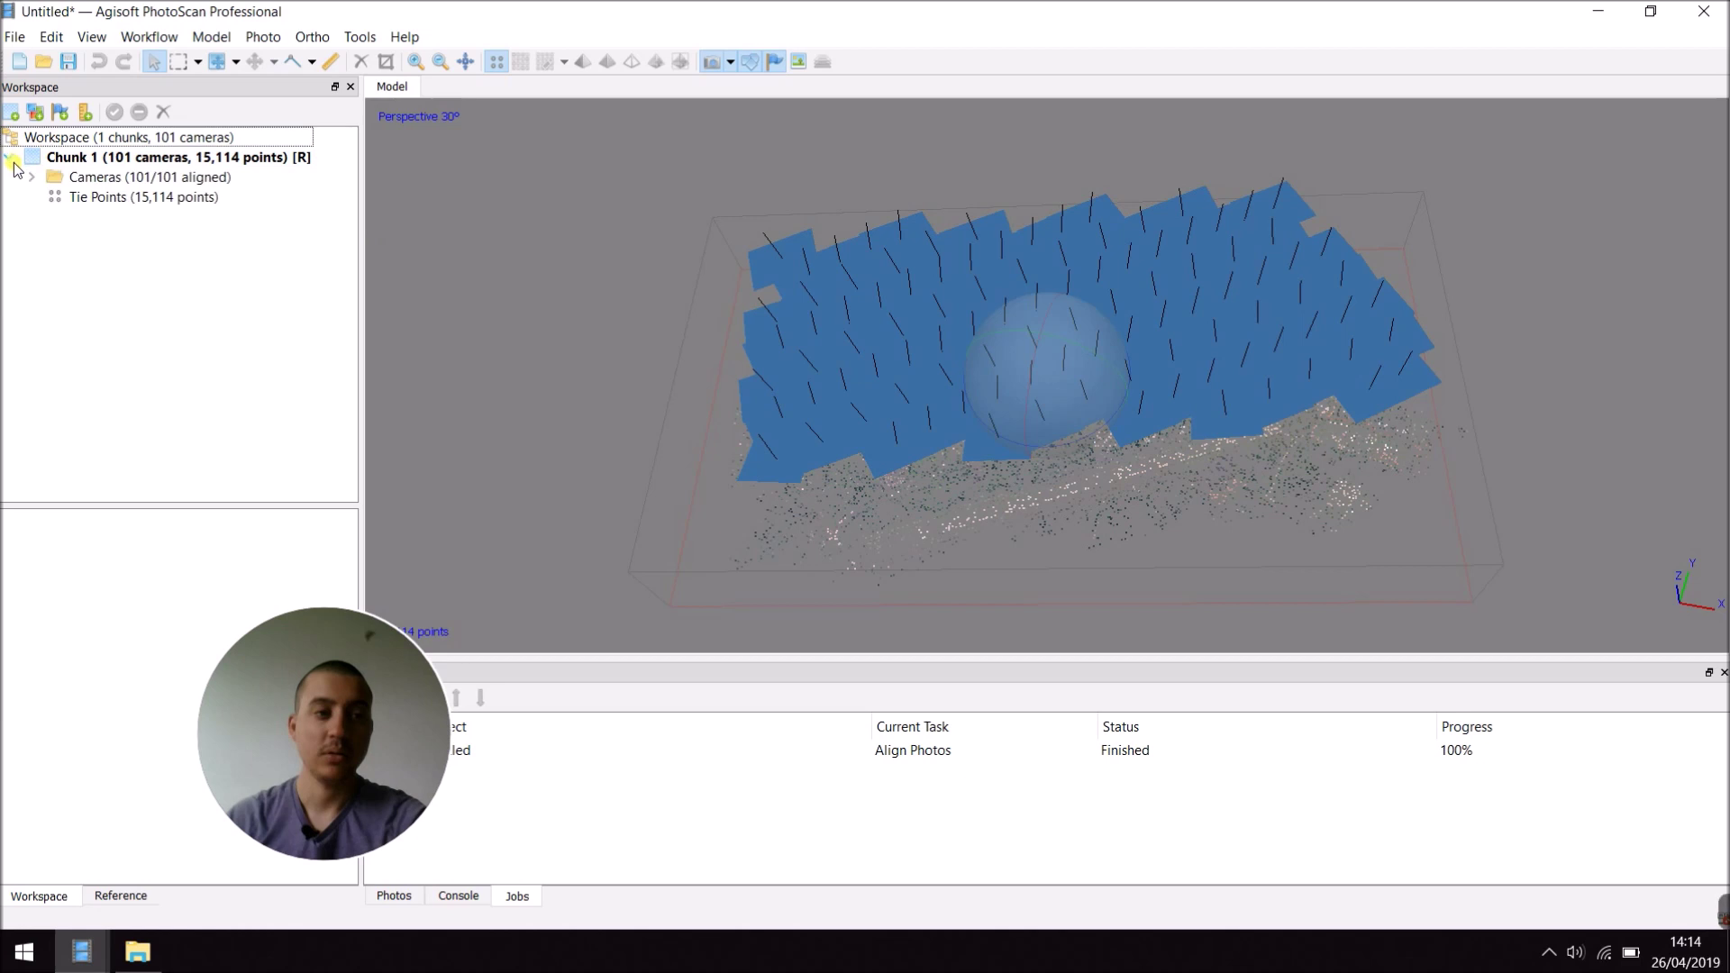
pyautogui.click(148, 40)
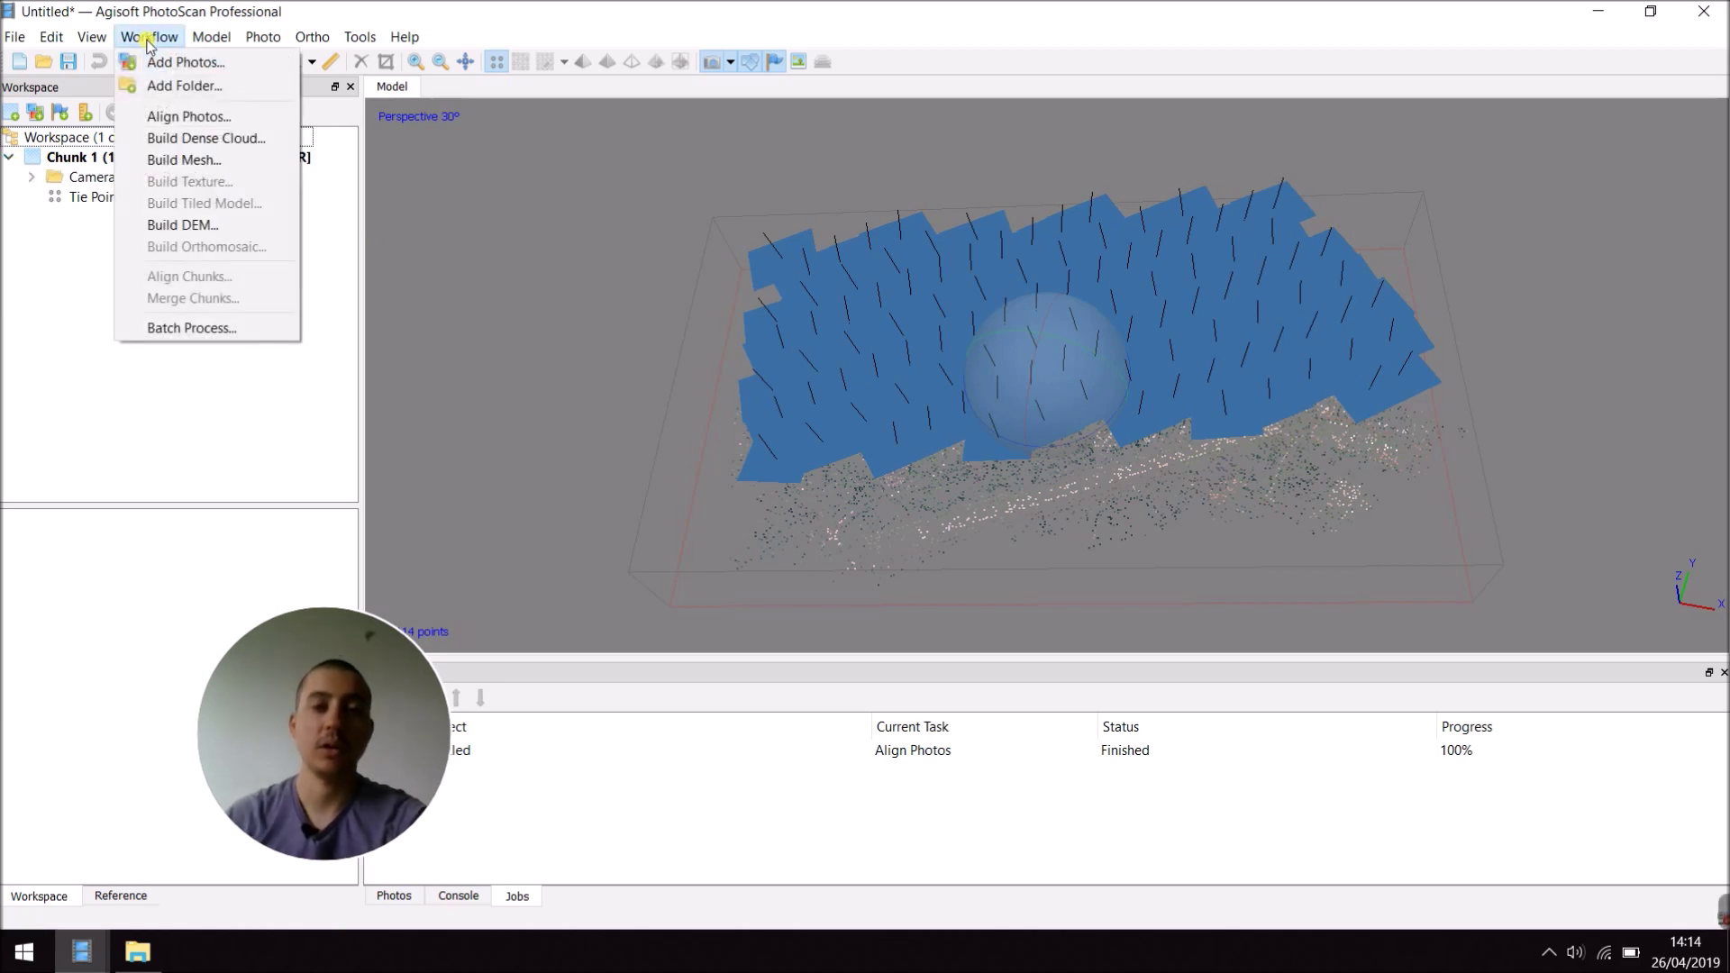
# - Build a 3D mesh with the Low face count preset of 10,000 faces
pyautogui.click(236, 162)
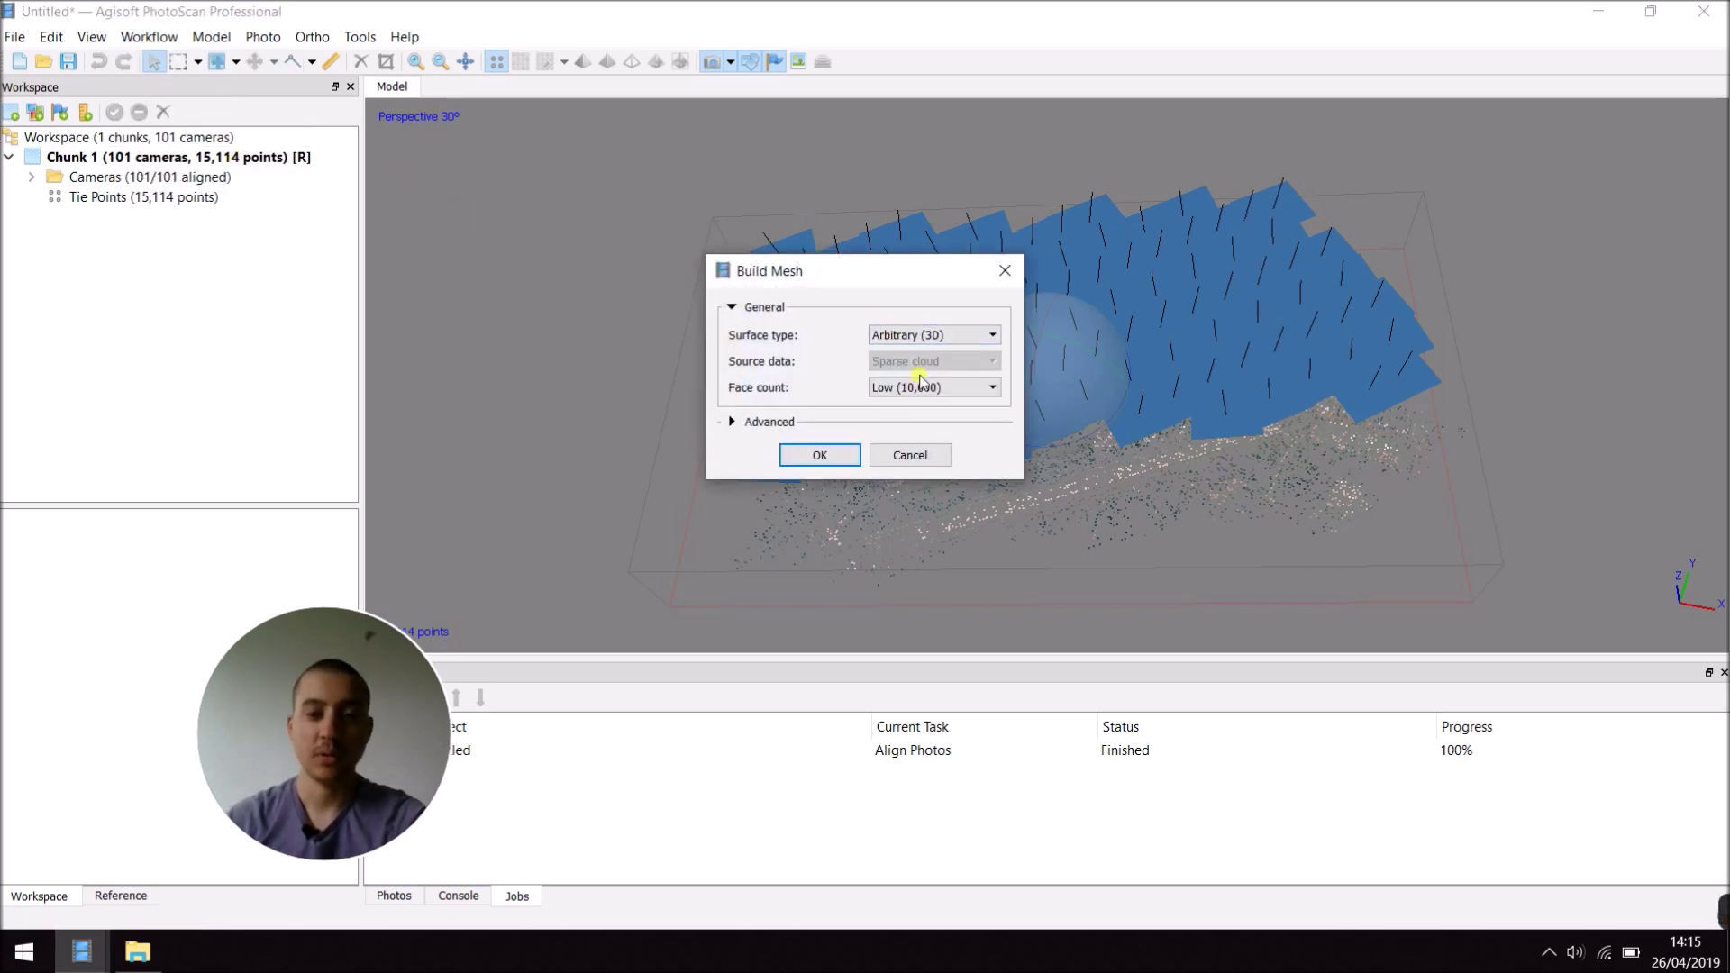
pyautogui.click(730, 422)
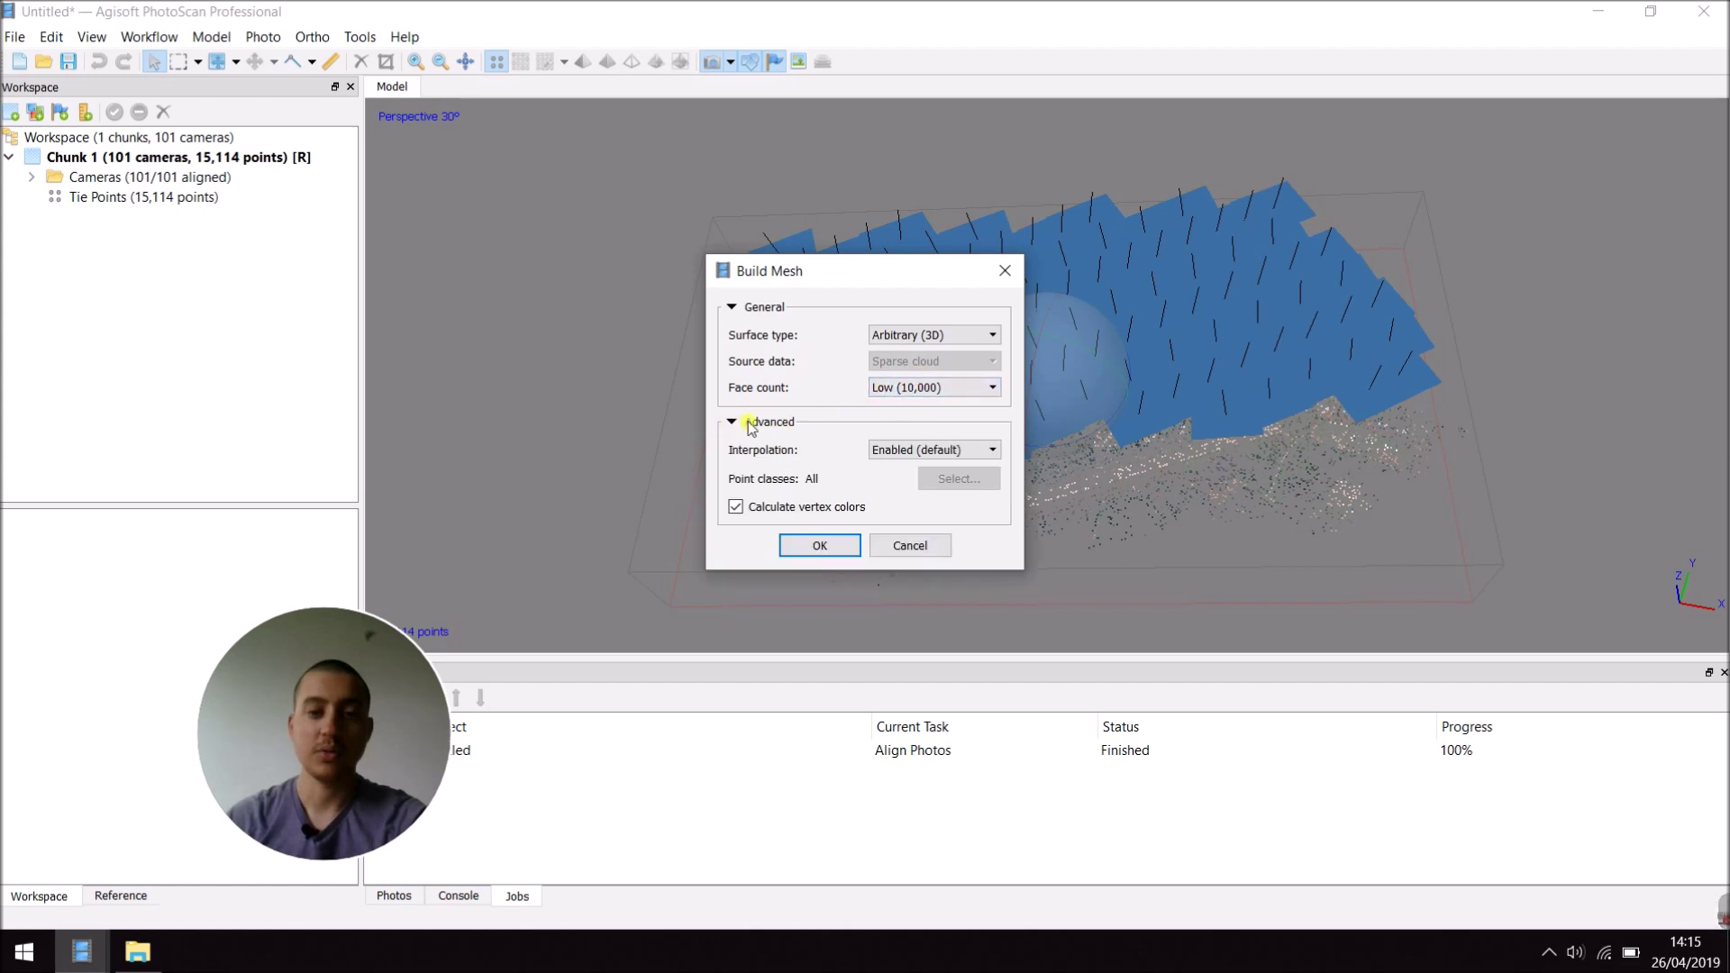
pyautogui.click(928, 388)
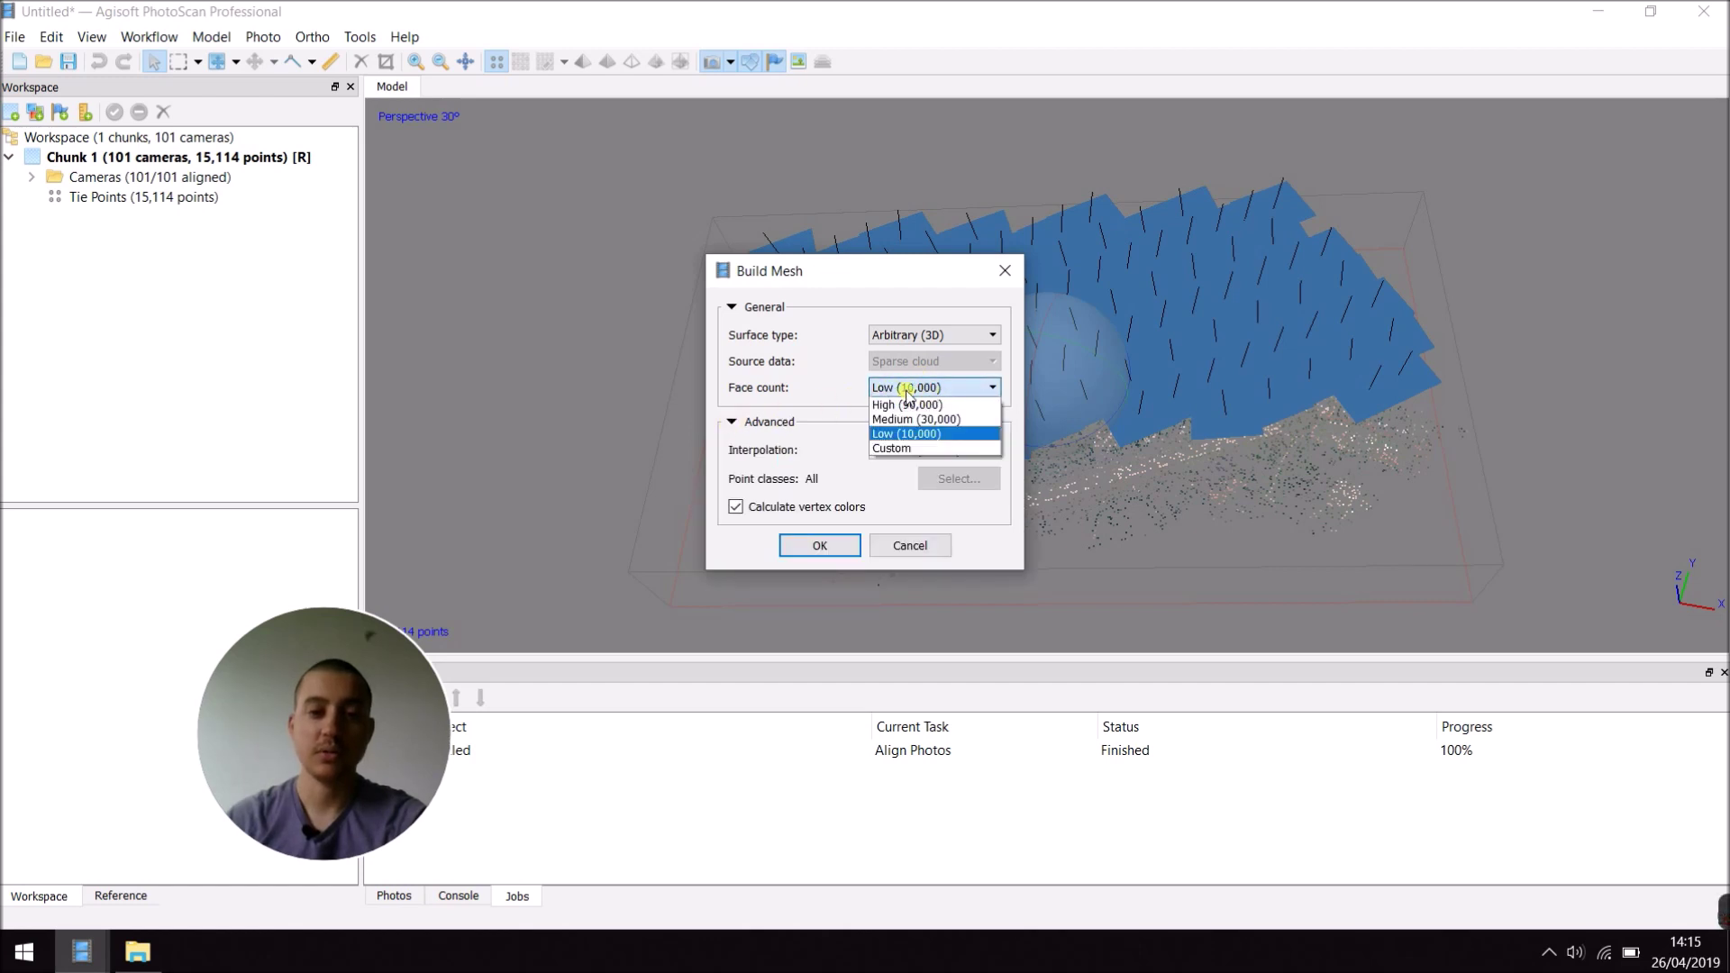
pyautogui.click(905, 387)
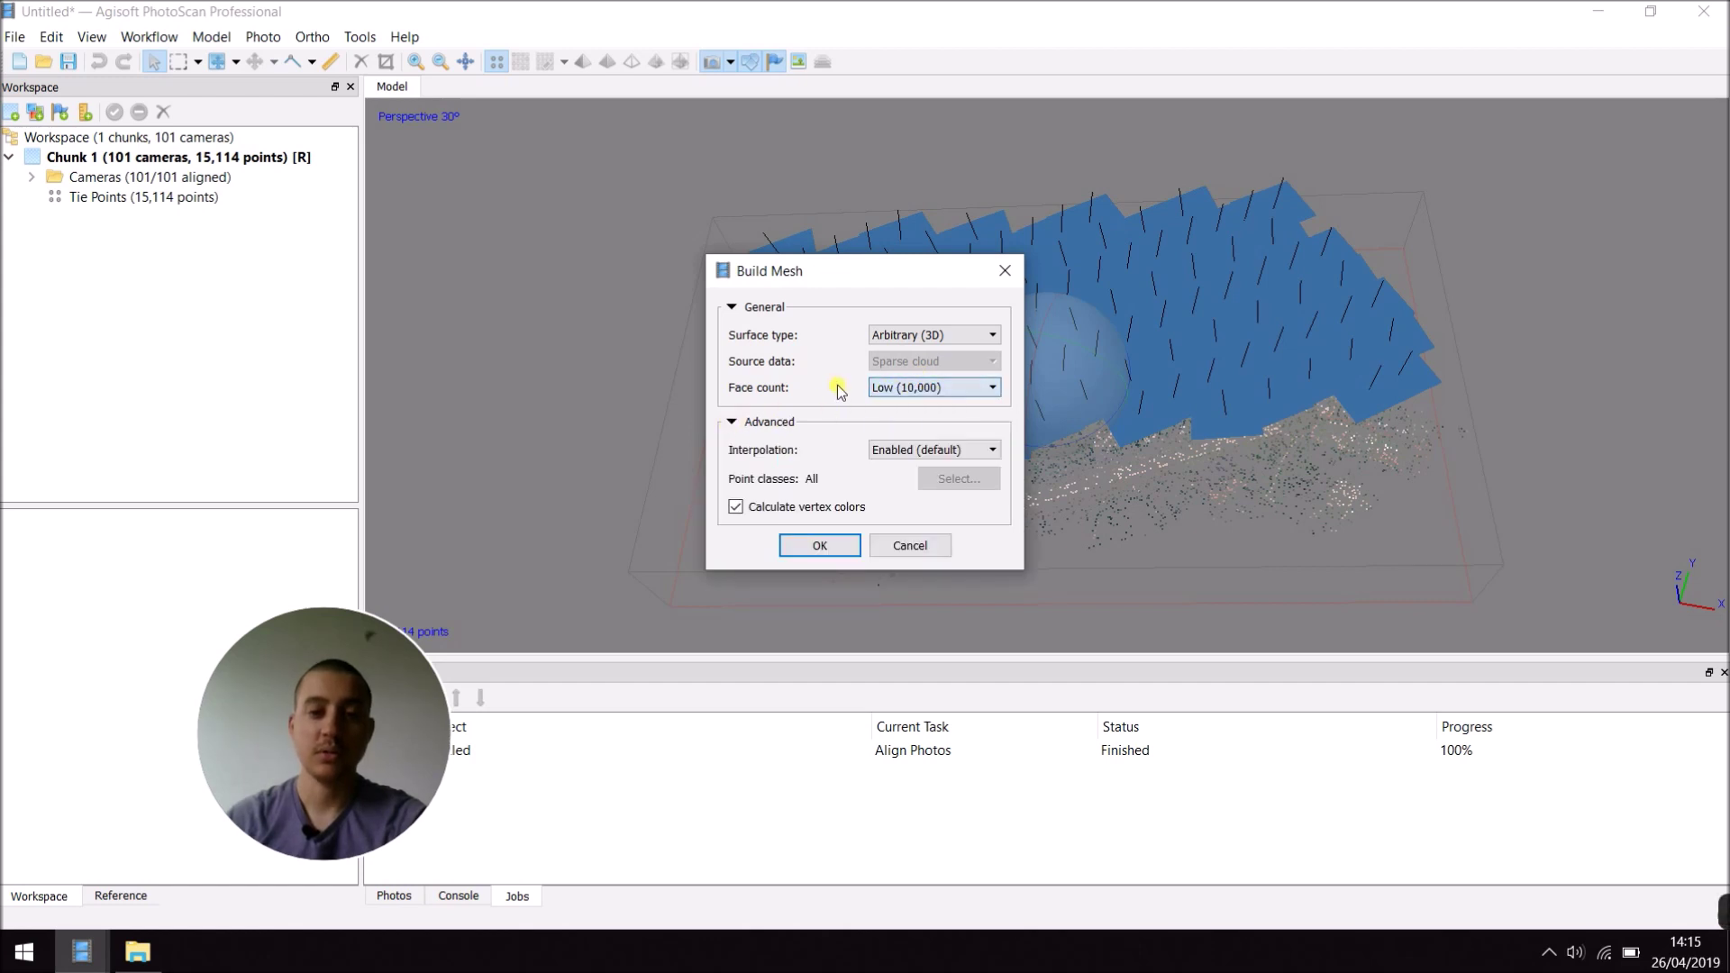
pyautogui.click(897, 387)
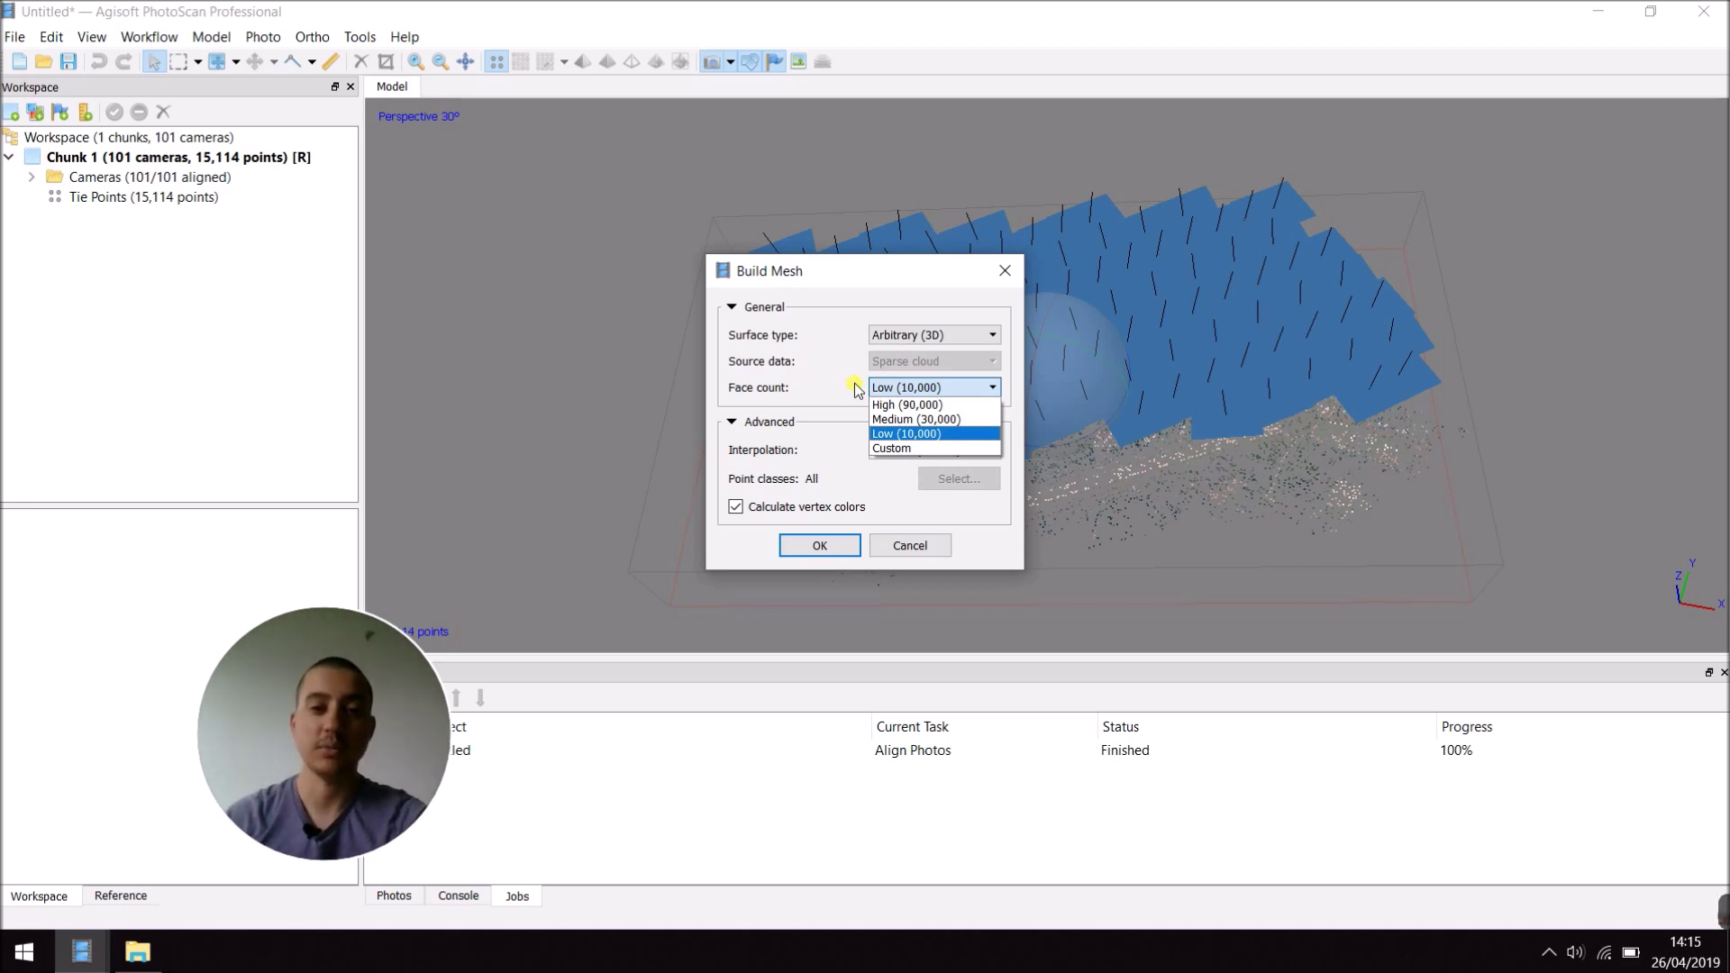
pyautogui.click(891, 434)
pyautogui.click(817, 545)
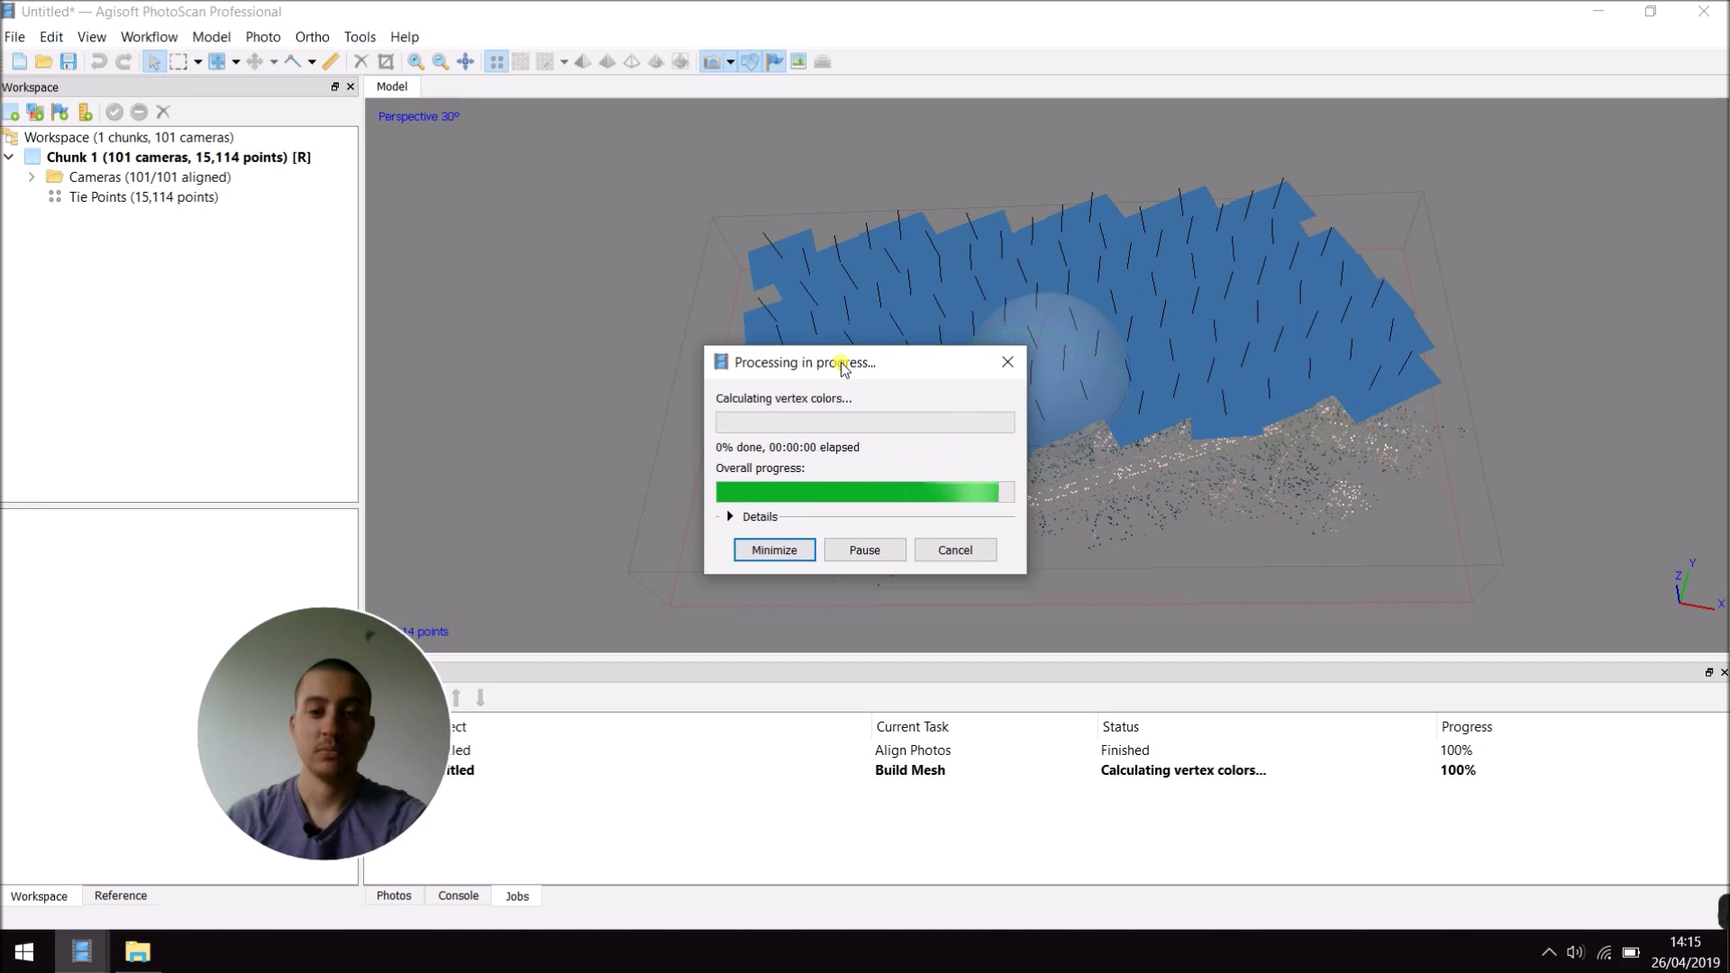
pyautogui.moveTo(1131, 529); pyautogui.dragTo(1065, 438)
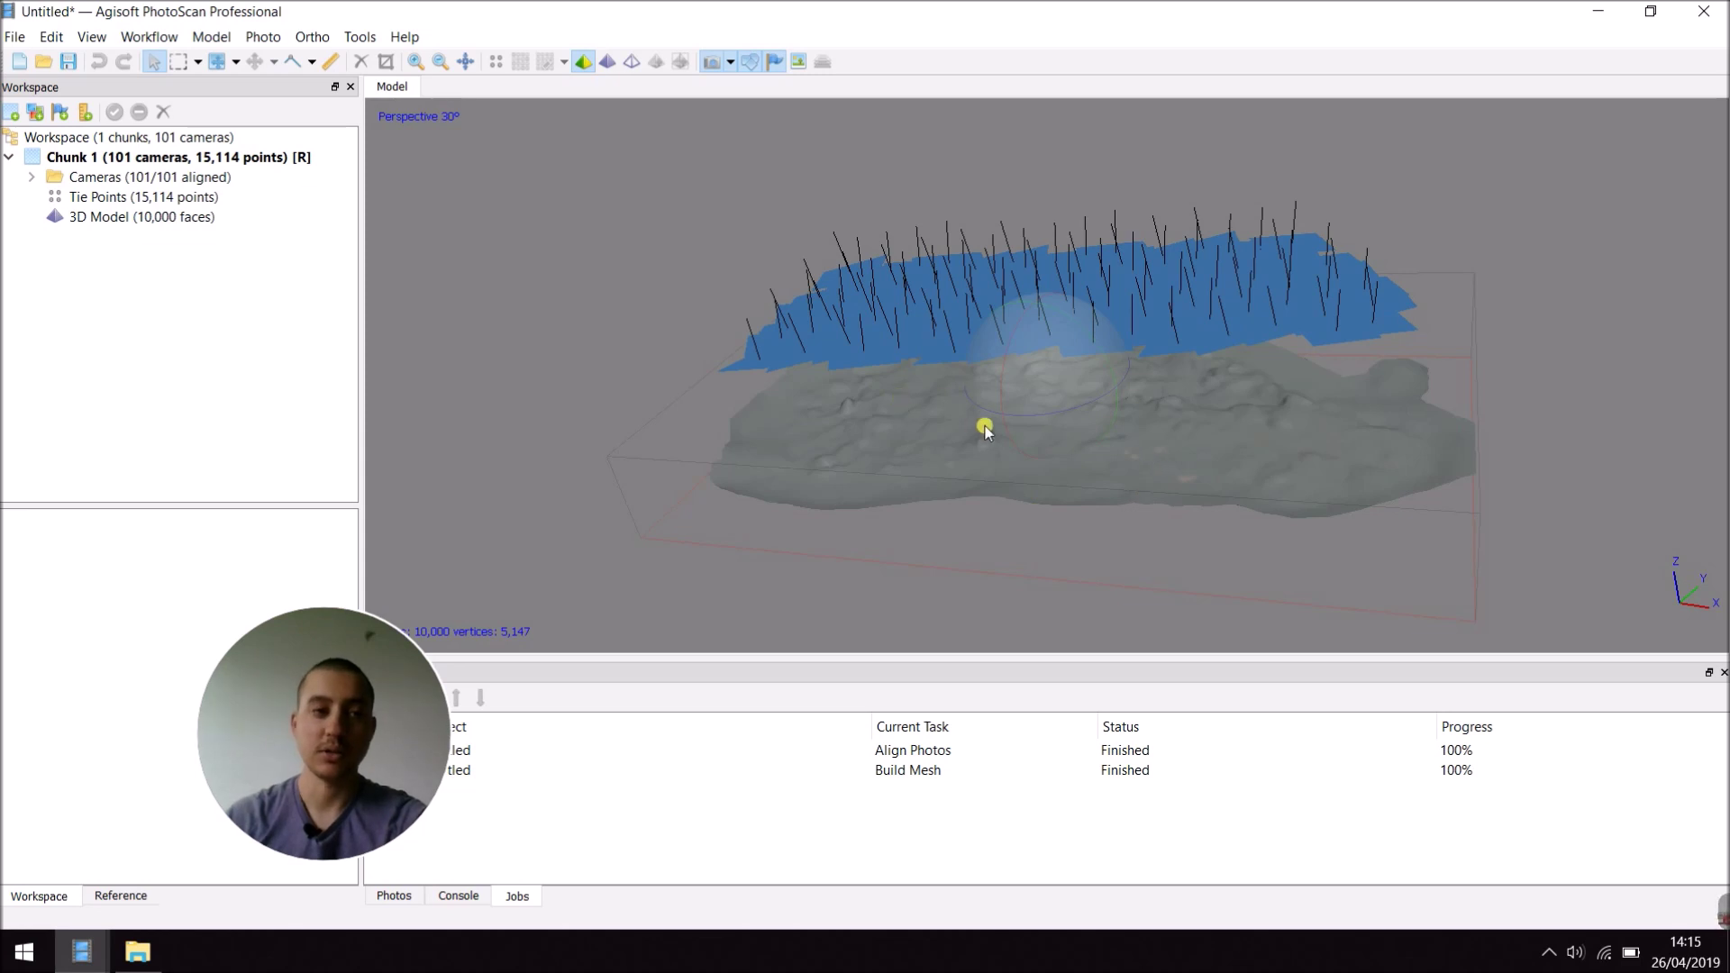
pyautogui.click(150, 38)
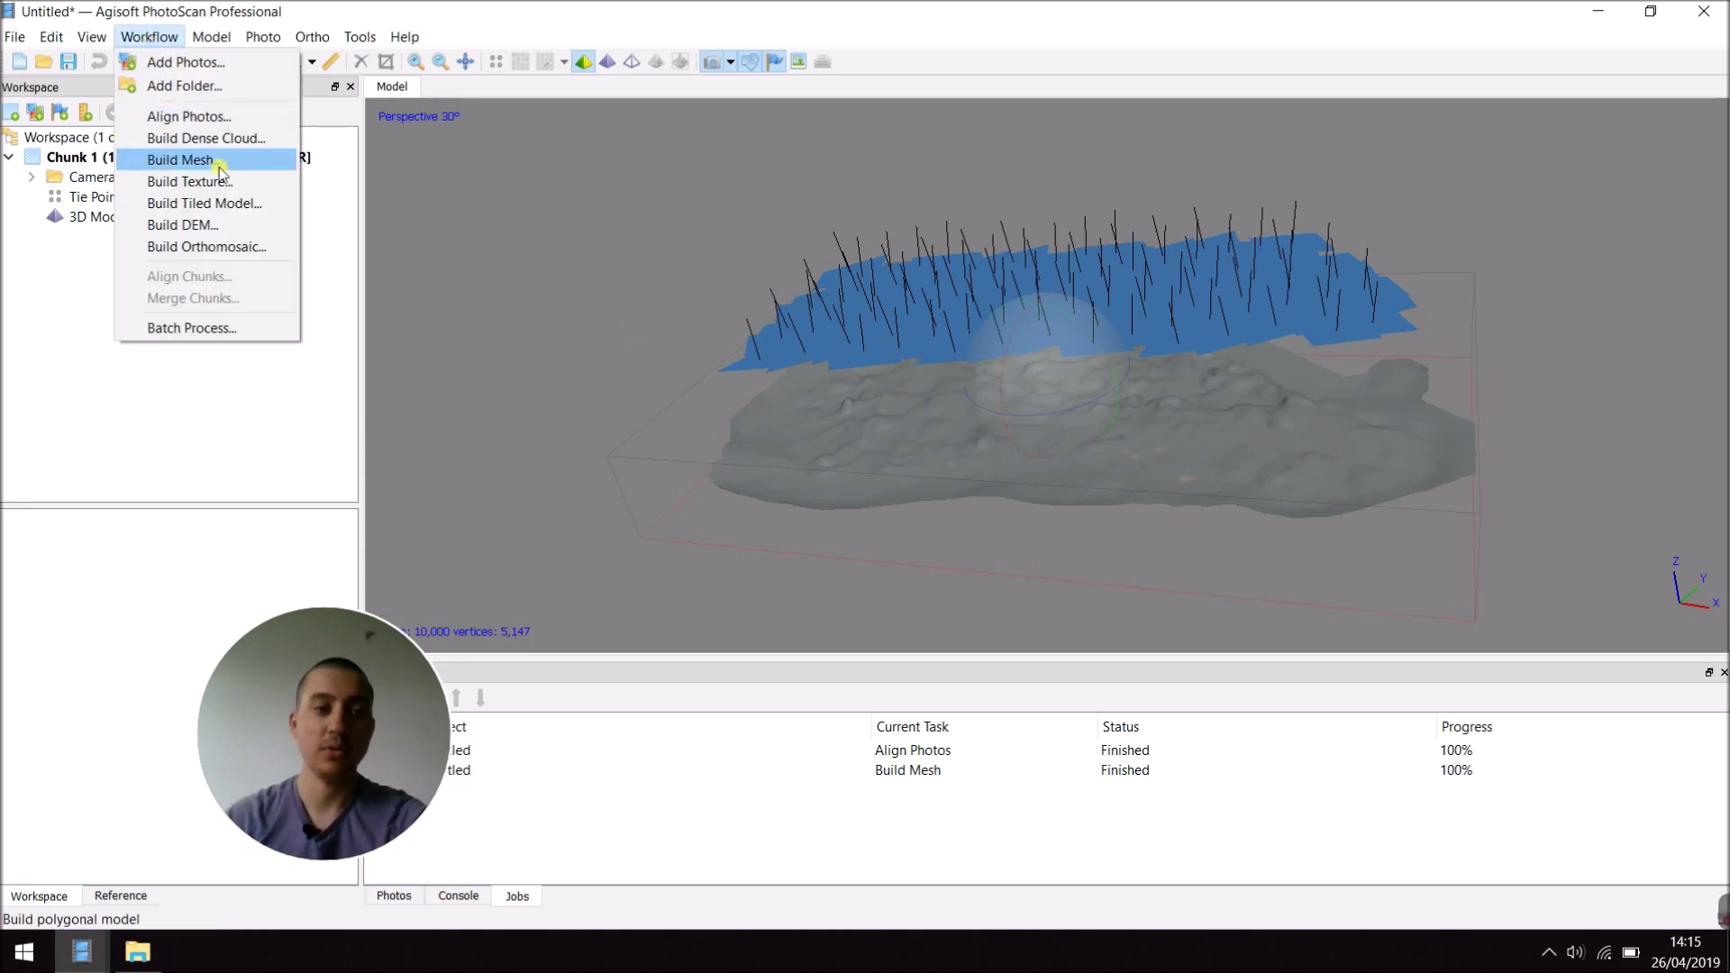
# - Accept WGS 84 orthomosaic settings with Mesh surface and Mosaic blending, and dismiss the PSX warning
pyautogui.click(233, 253)
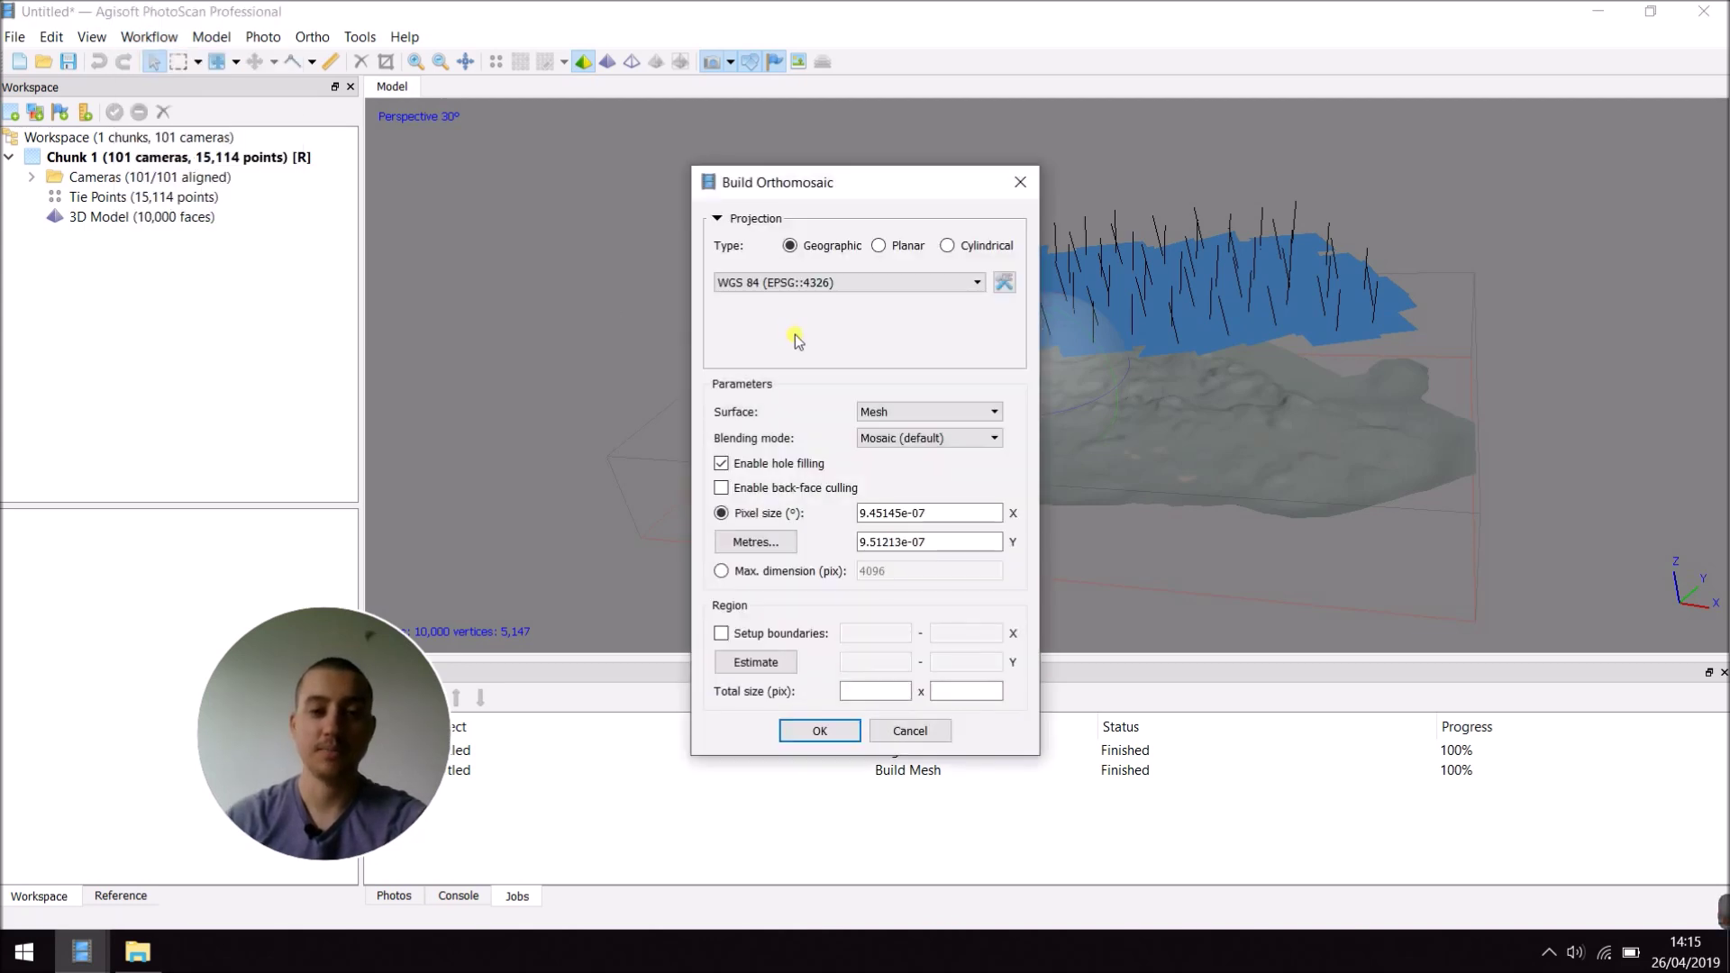
pyautogui.click(739, 663)
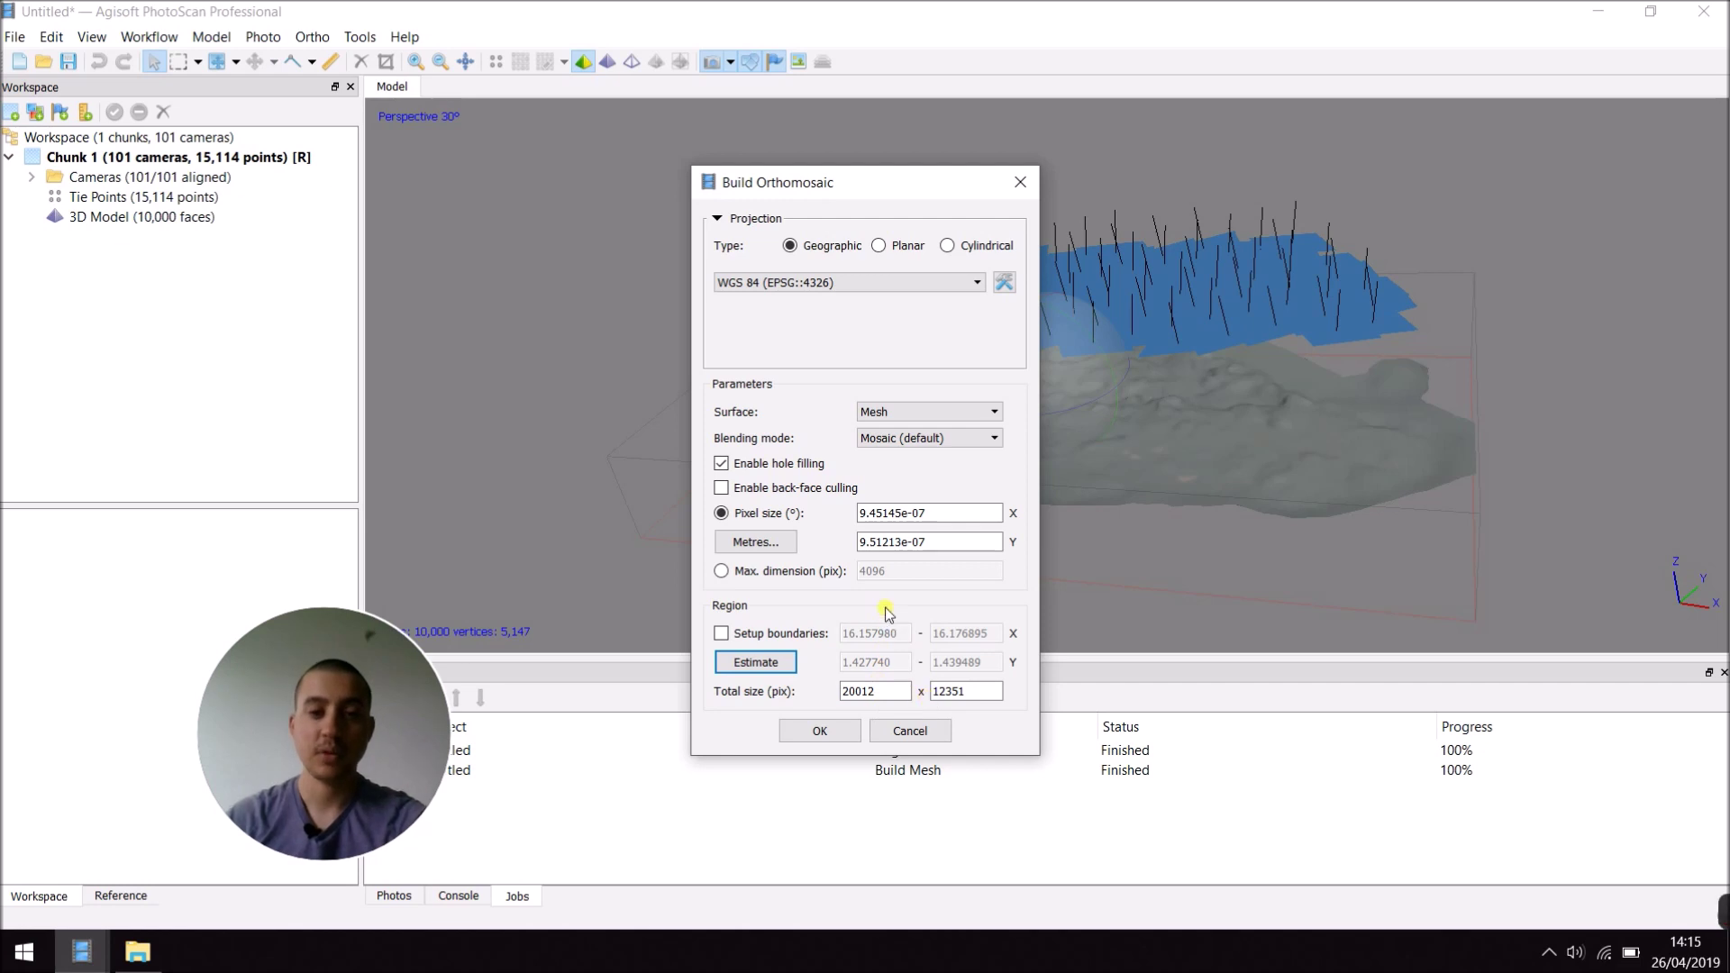
pyautogui.click(819, 732)
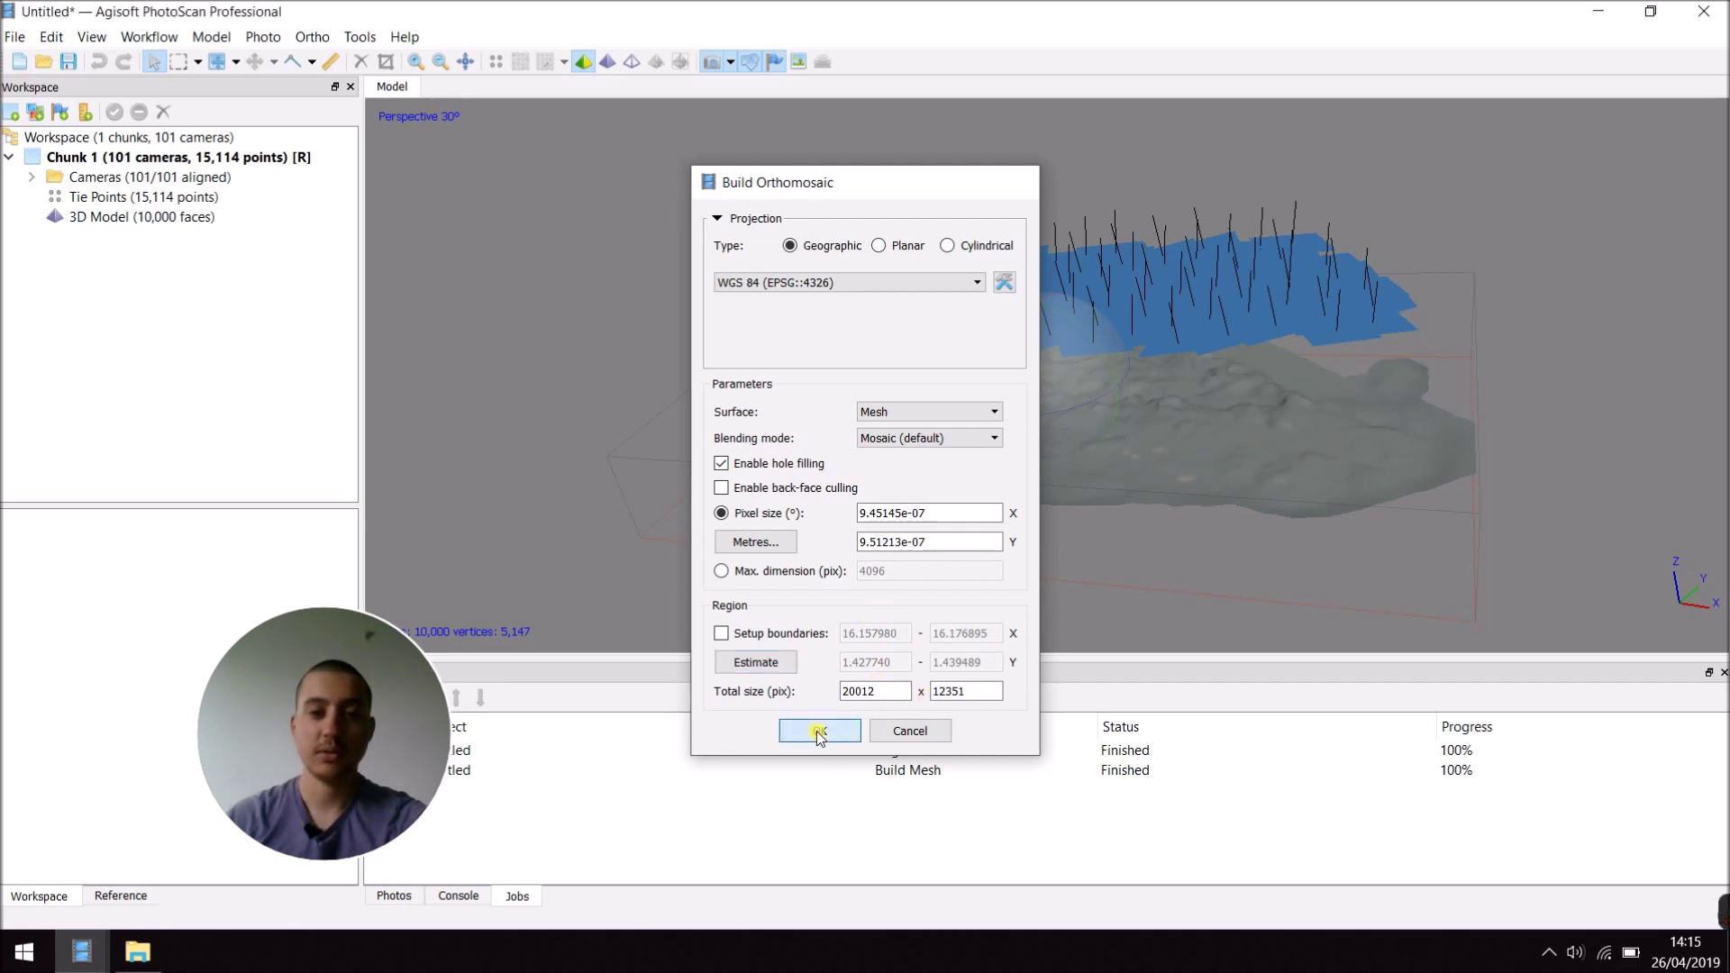
pyautogui.click(985, 499)
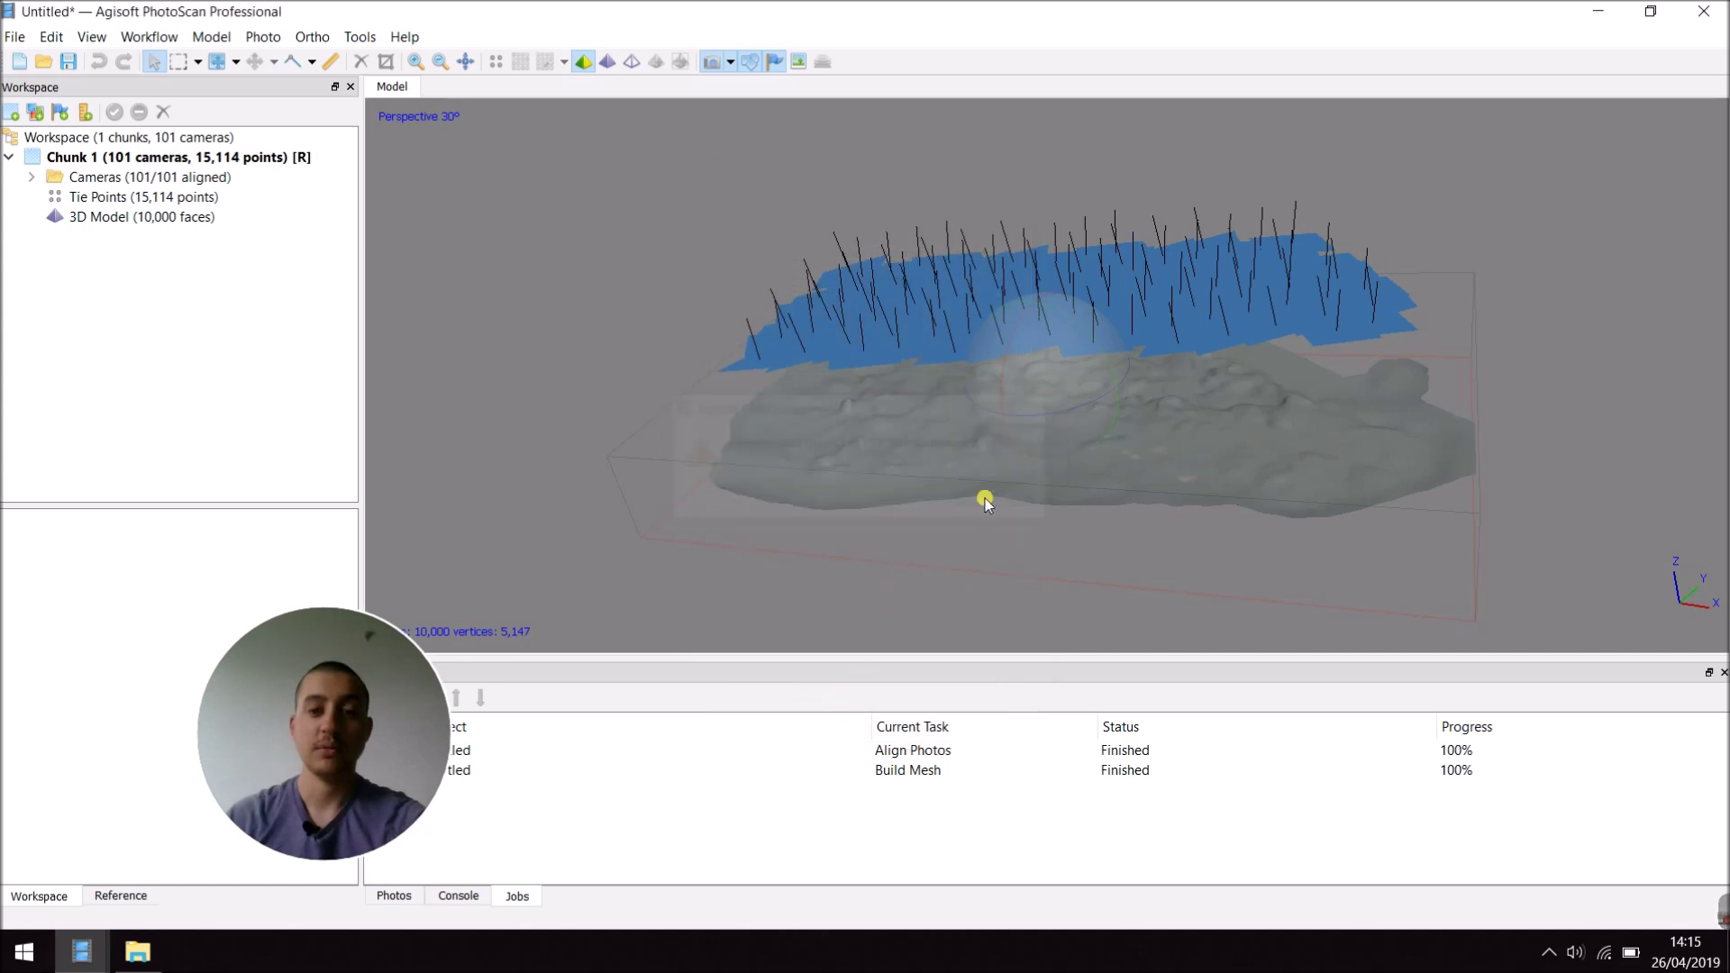
# - Save the project as Orthophoto.psx in the Bureau (desktop) folder
pyautogui.click(14, 36)
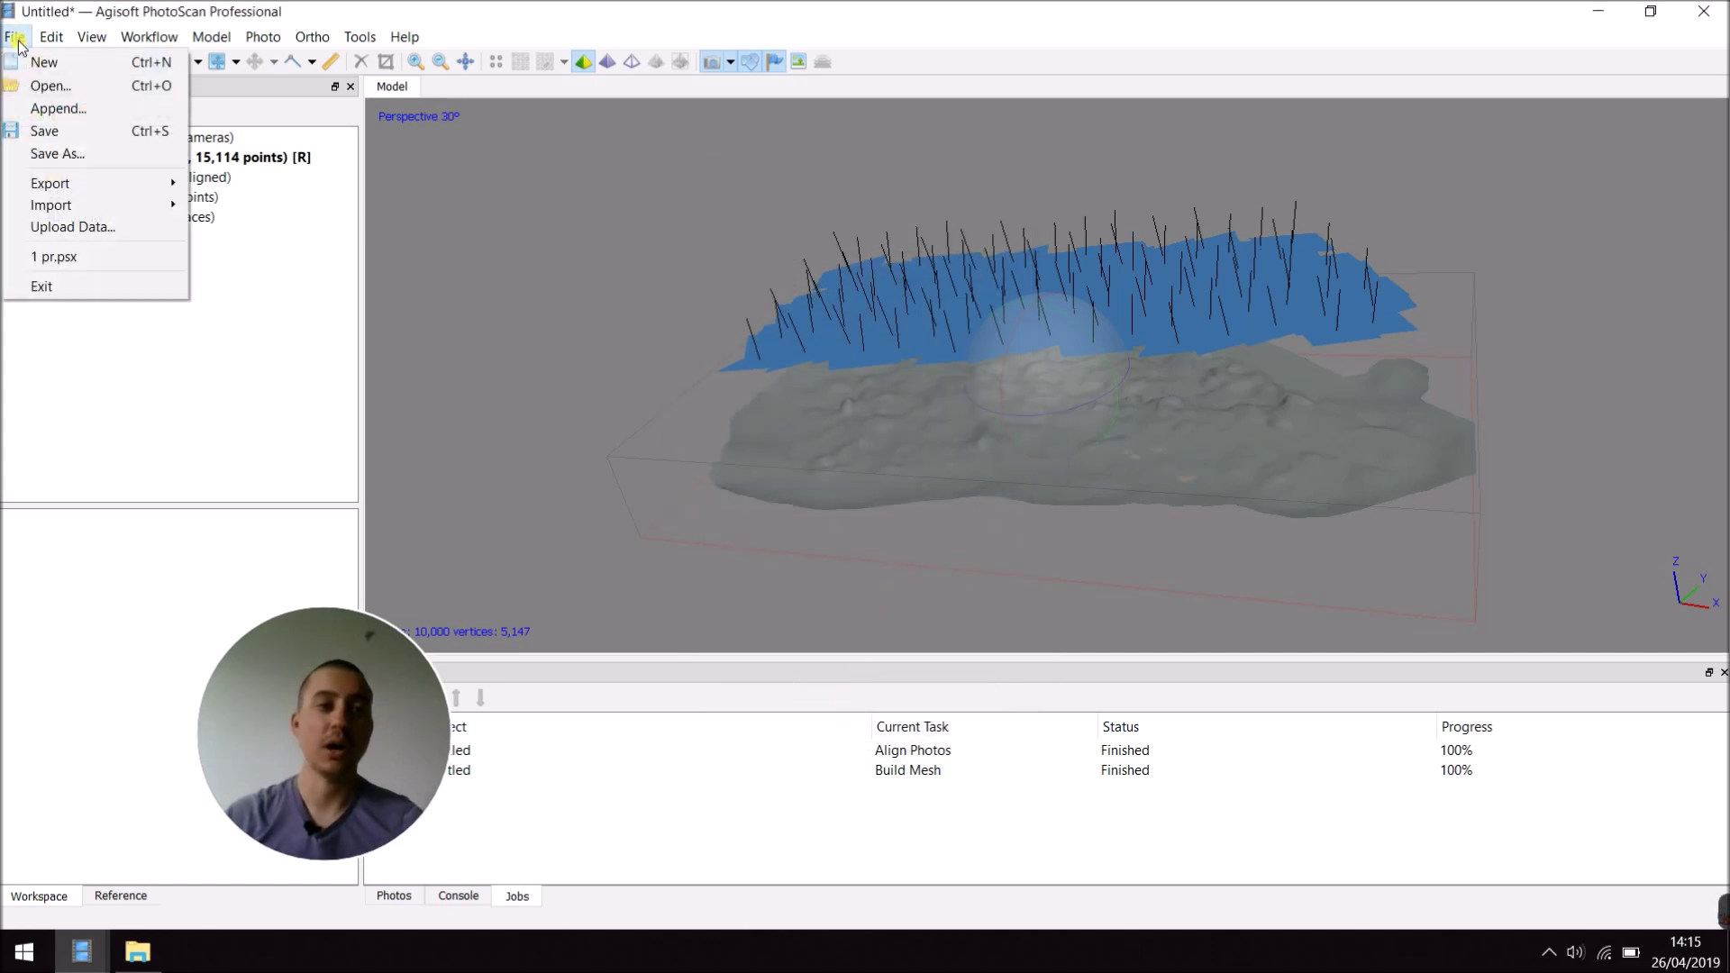
pyautogui.click(92, 153)
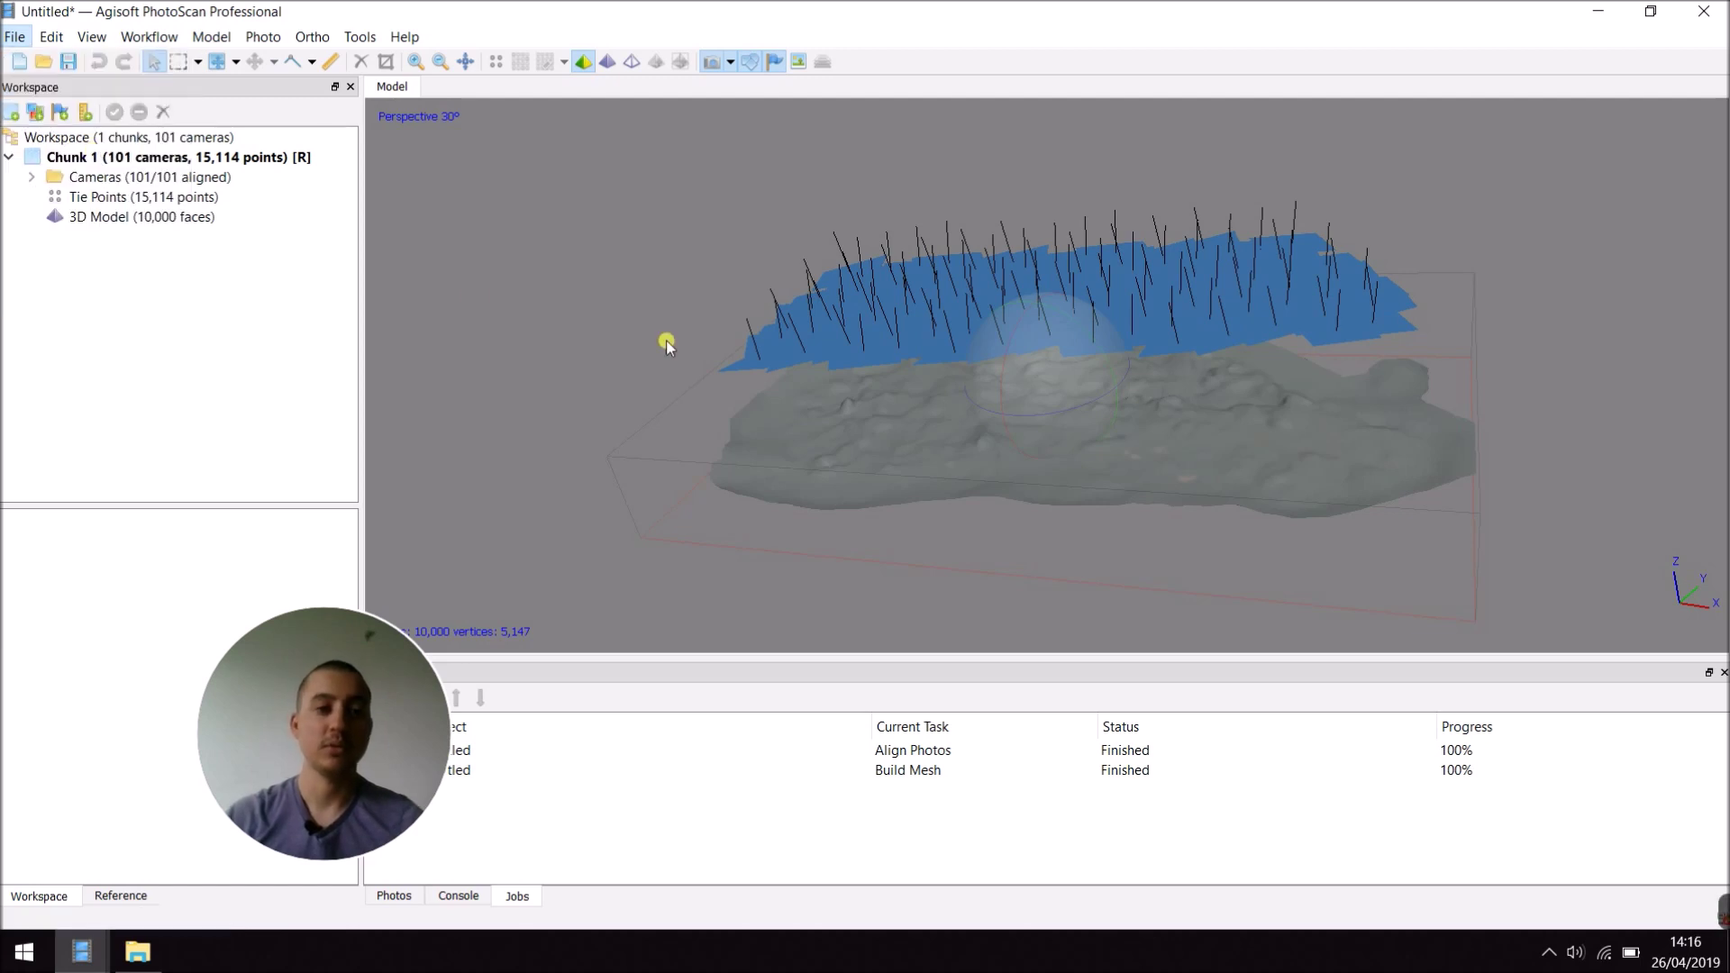
pyautogui.click(88, 196)
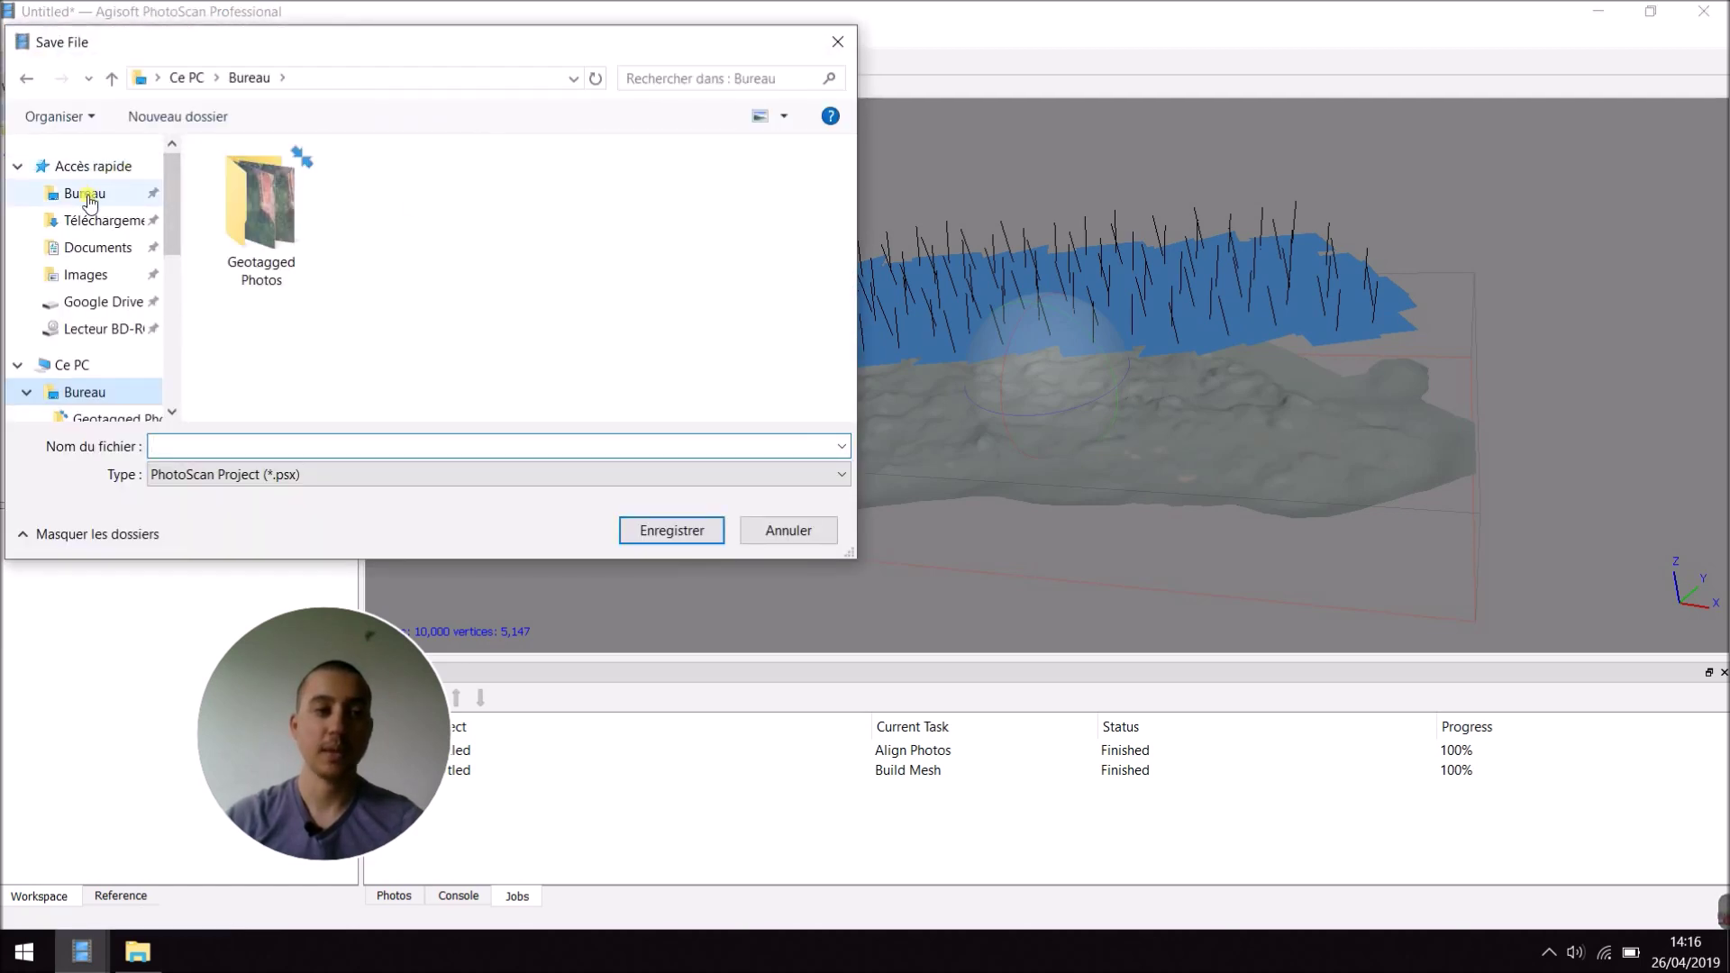
pyautogui.click(241, 449)
pyautogui.write('Orthophoto')
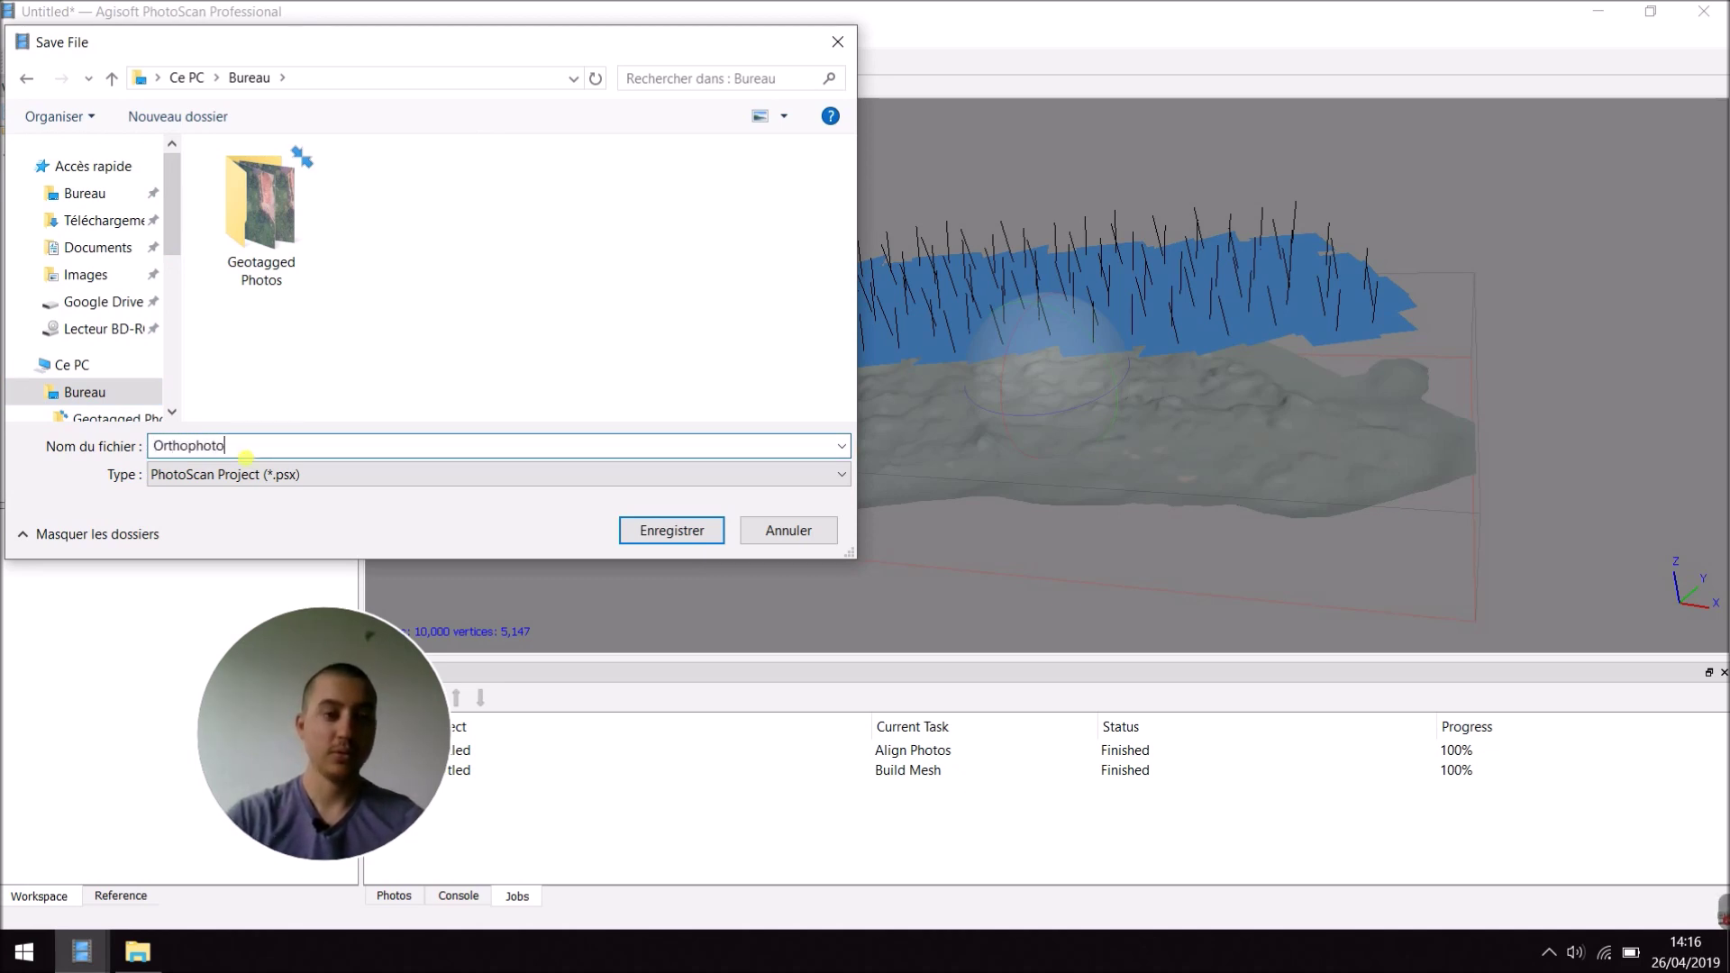
pyautogui.click(640, 528)
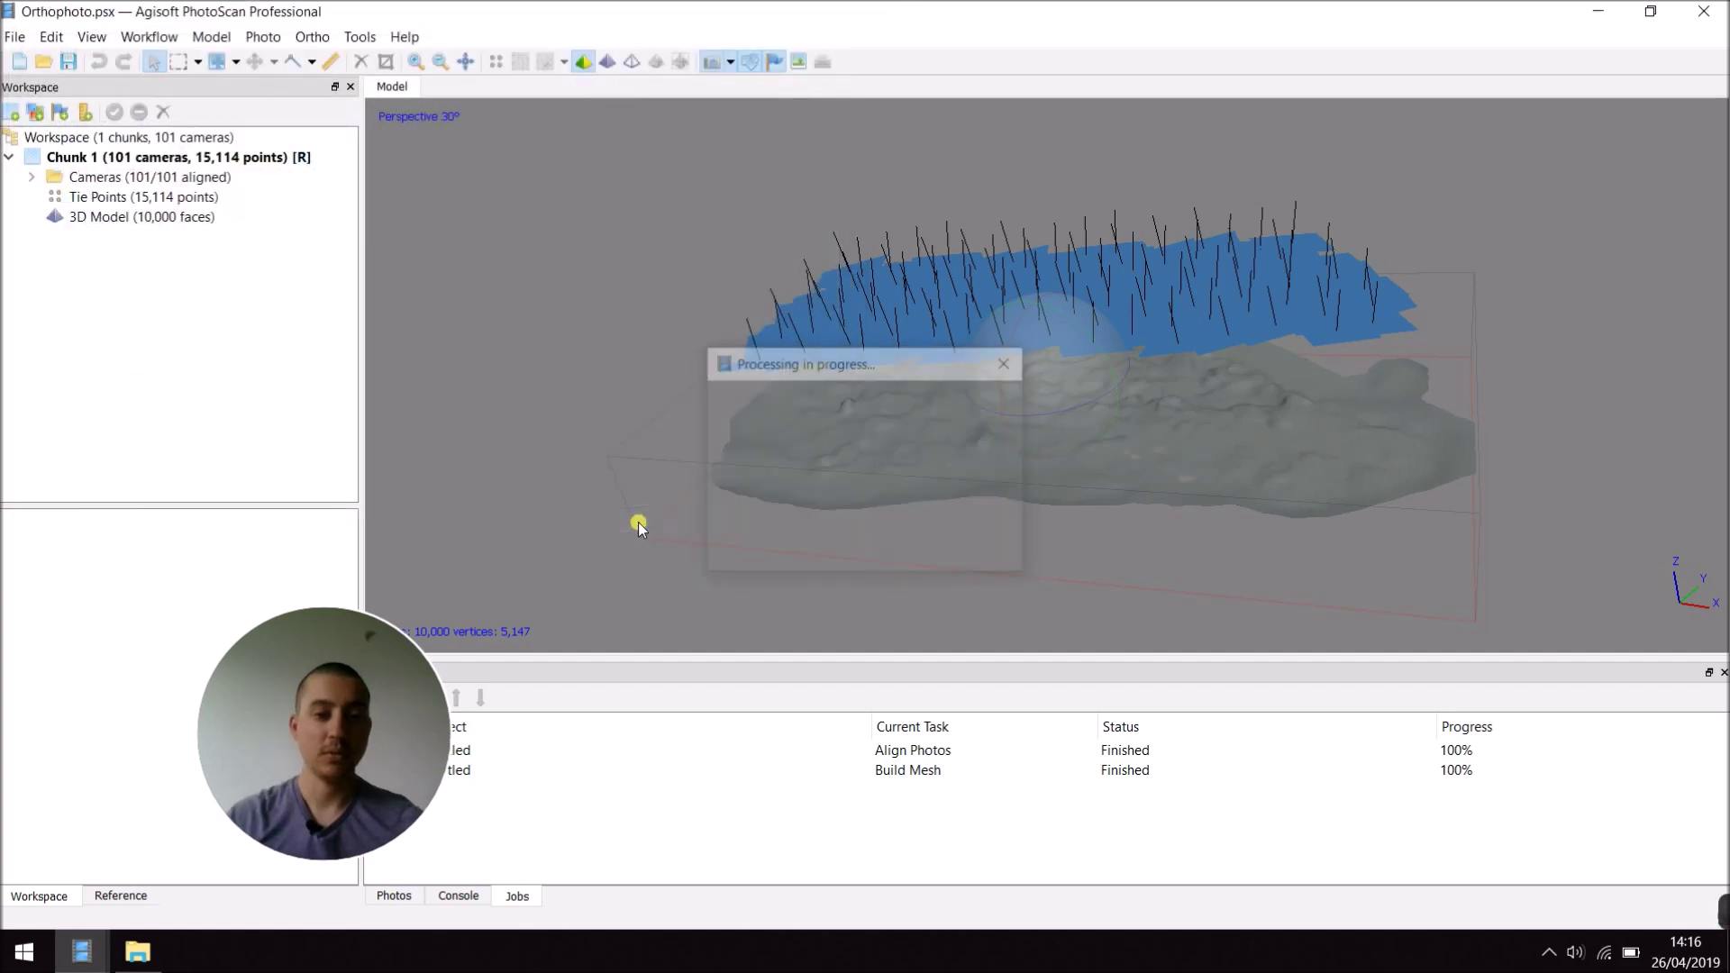
pyautogui.moveTo(1033, 423); pyautogui.dragTo(1133, 424)
# - Build the orthomosaic in Geographic WGS 84 with Mesh surface and Mosaic blending, then expand Chunk 1
pyautogui.click(149, 36)
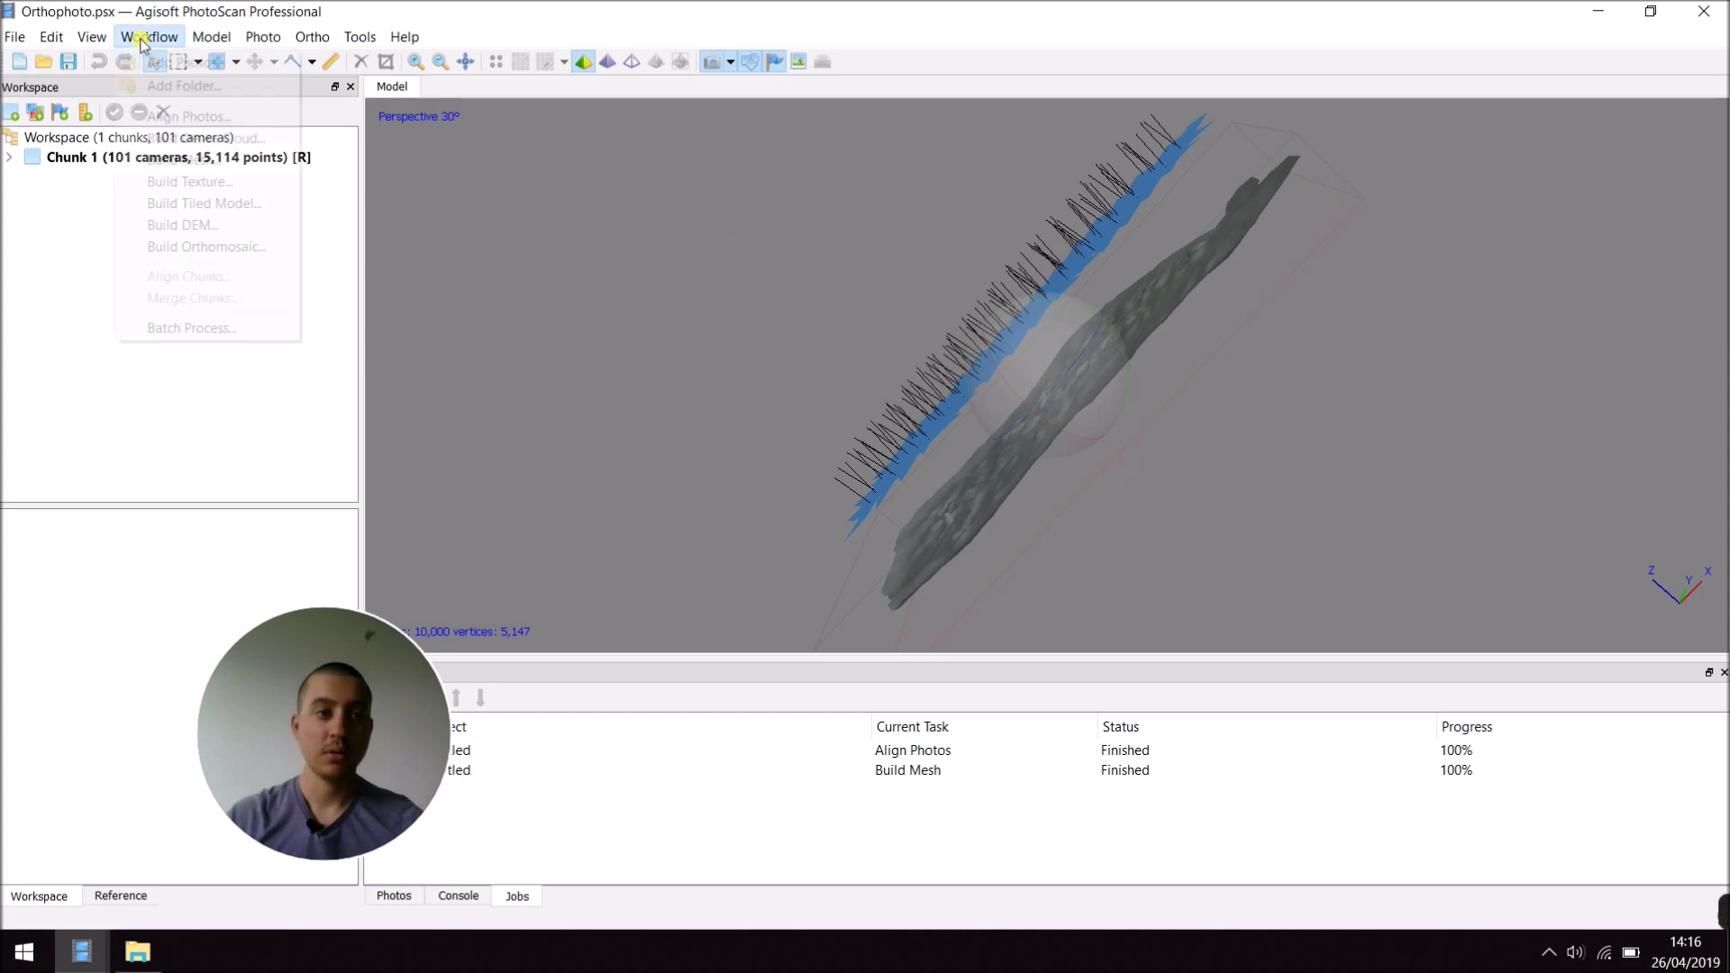
pyautogui.click(208, 247)
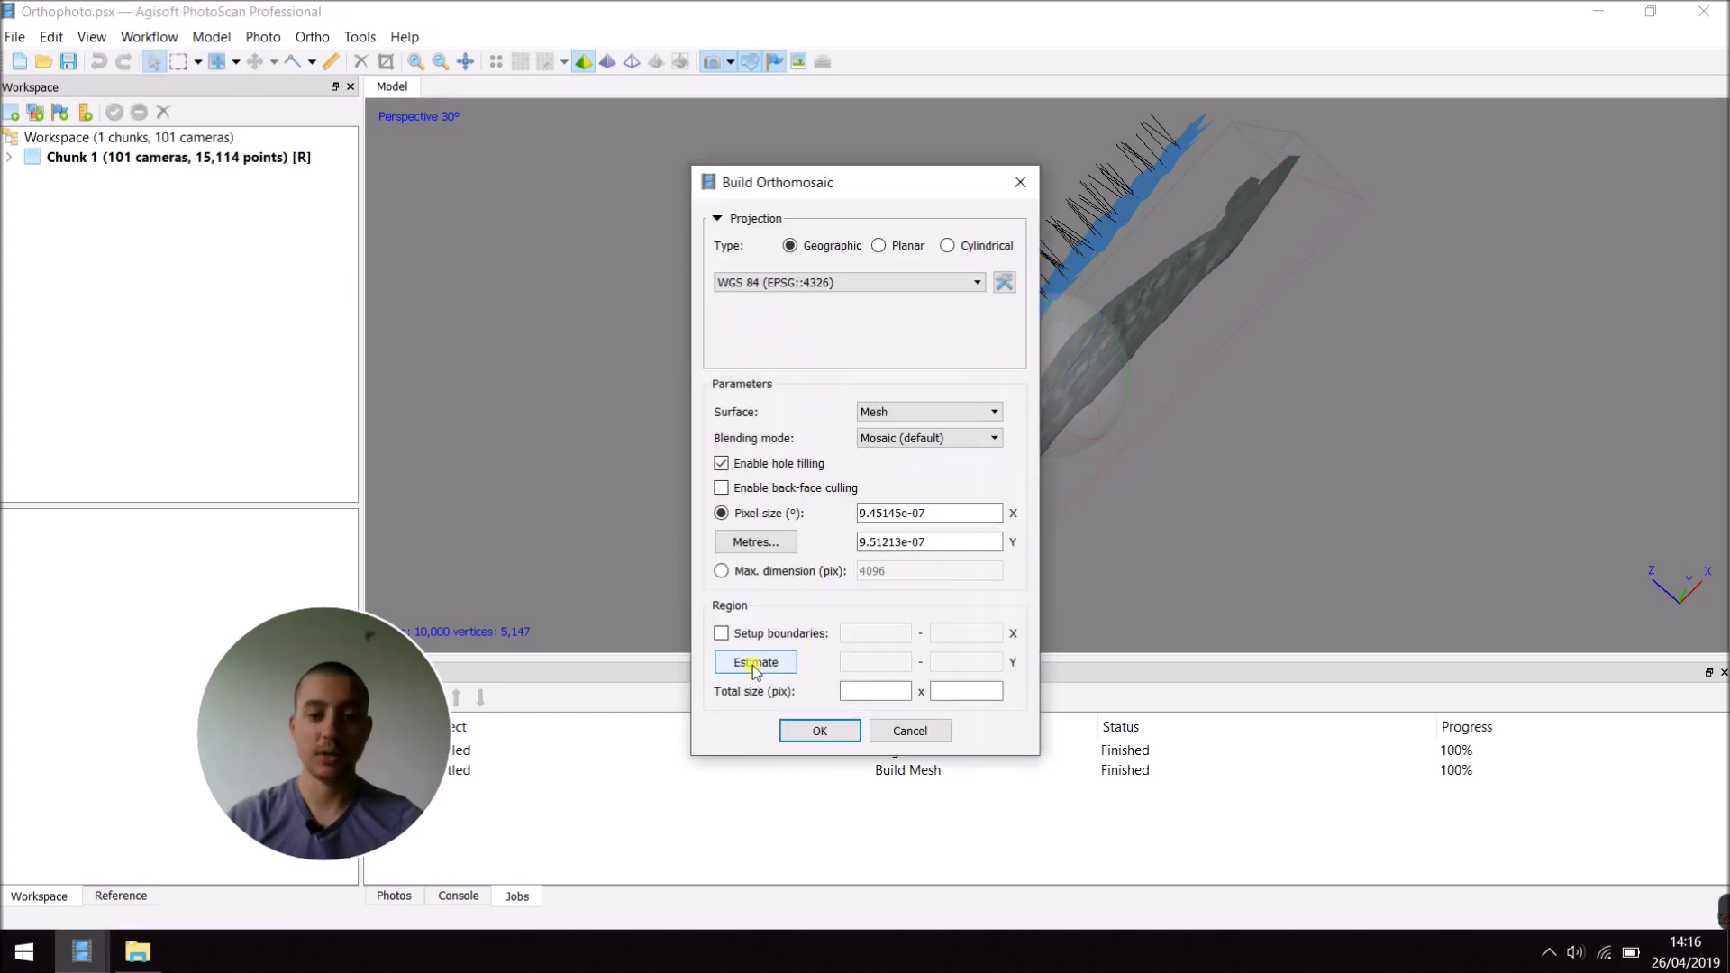
pyautogui.click(803, 731)
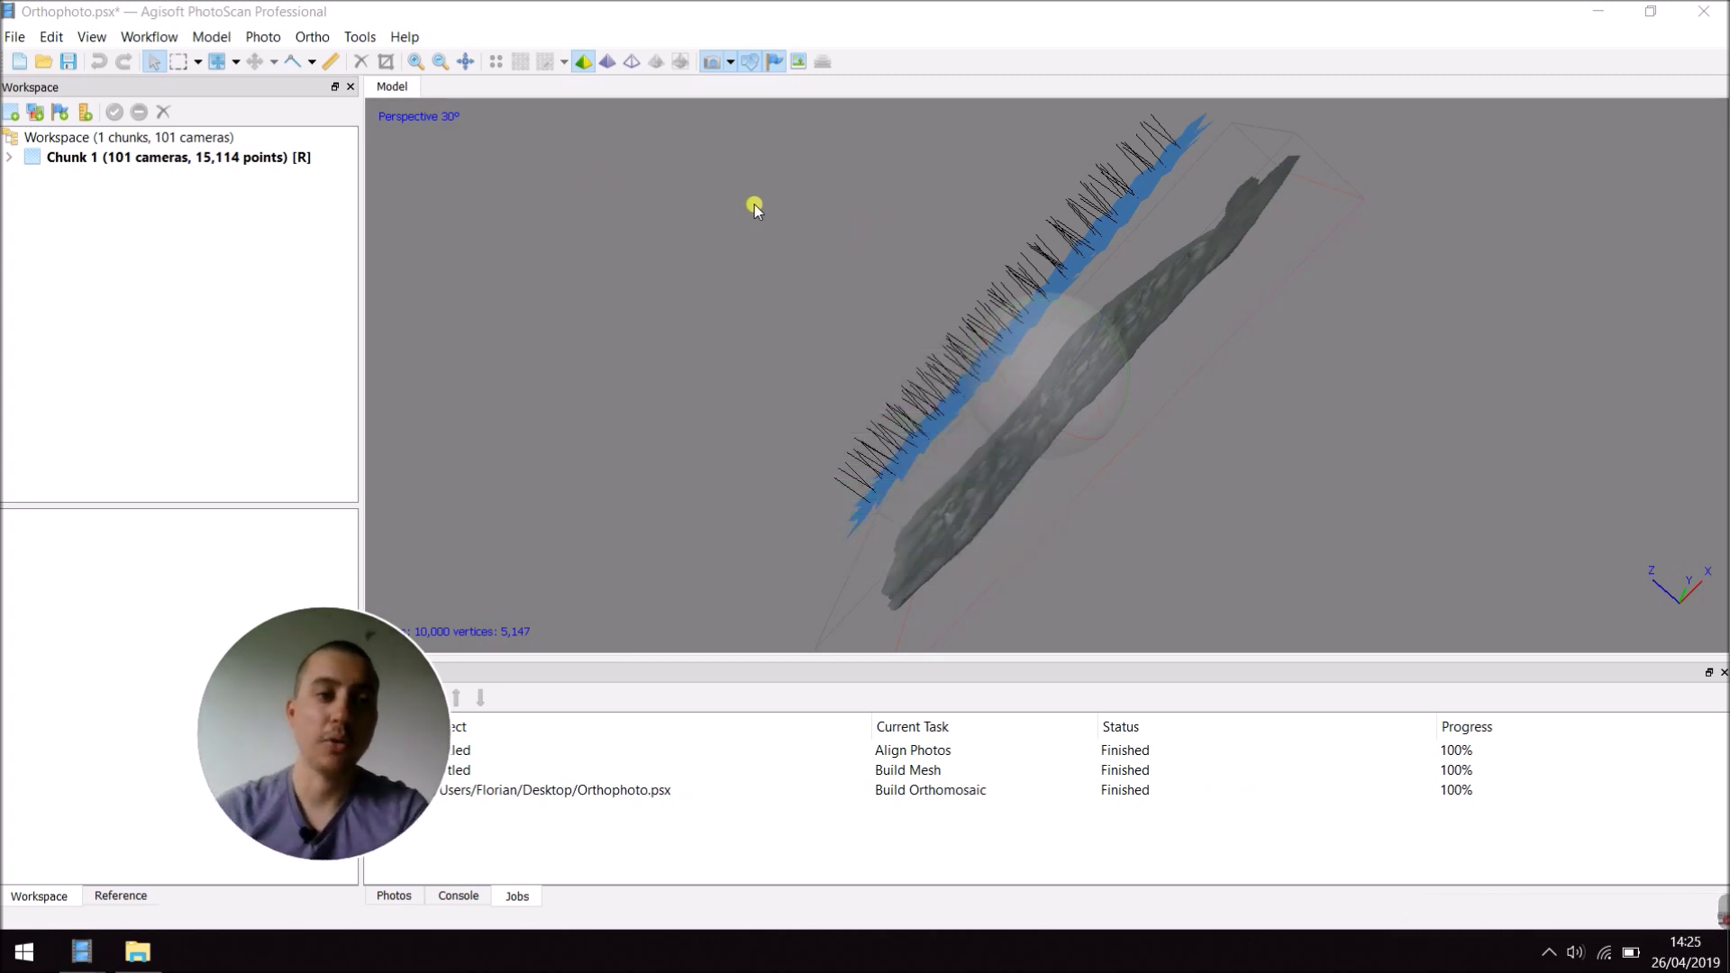
pyautogui.click(9, 157)
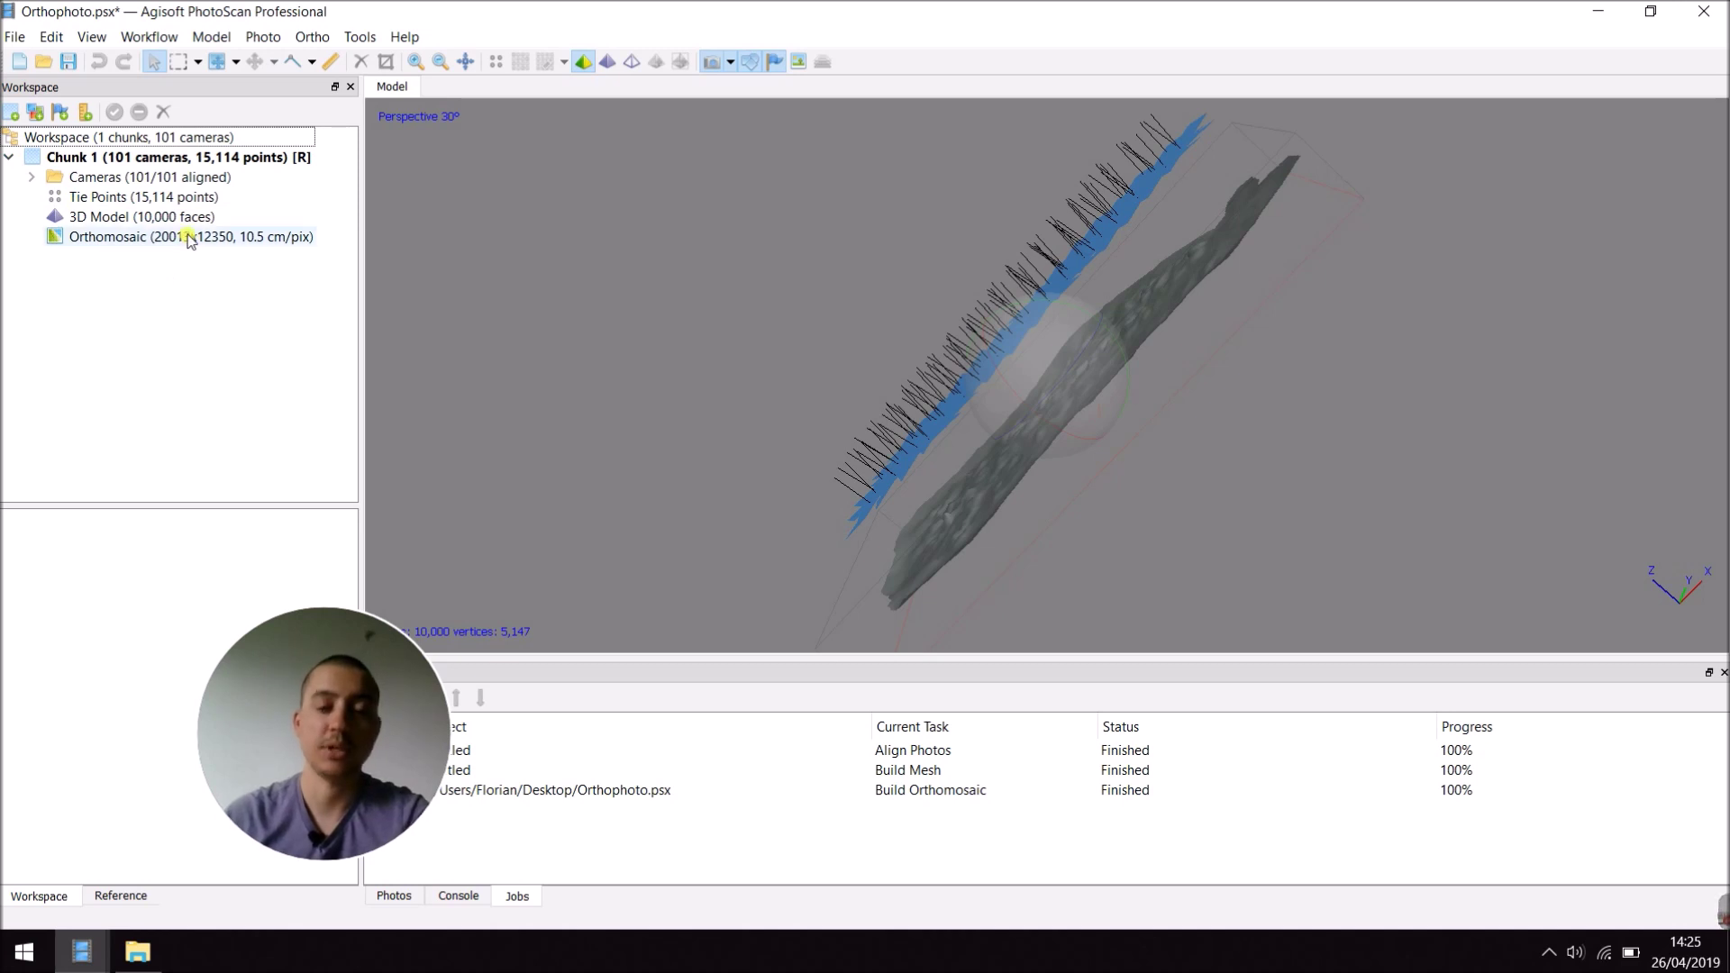
# - Export the orthomosaic as a GeoTIFF named Orthophoto to the Bureau folder
pyautogui.rightClick(189, 238)
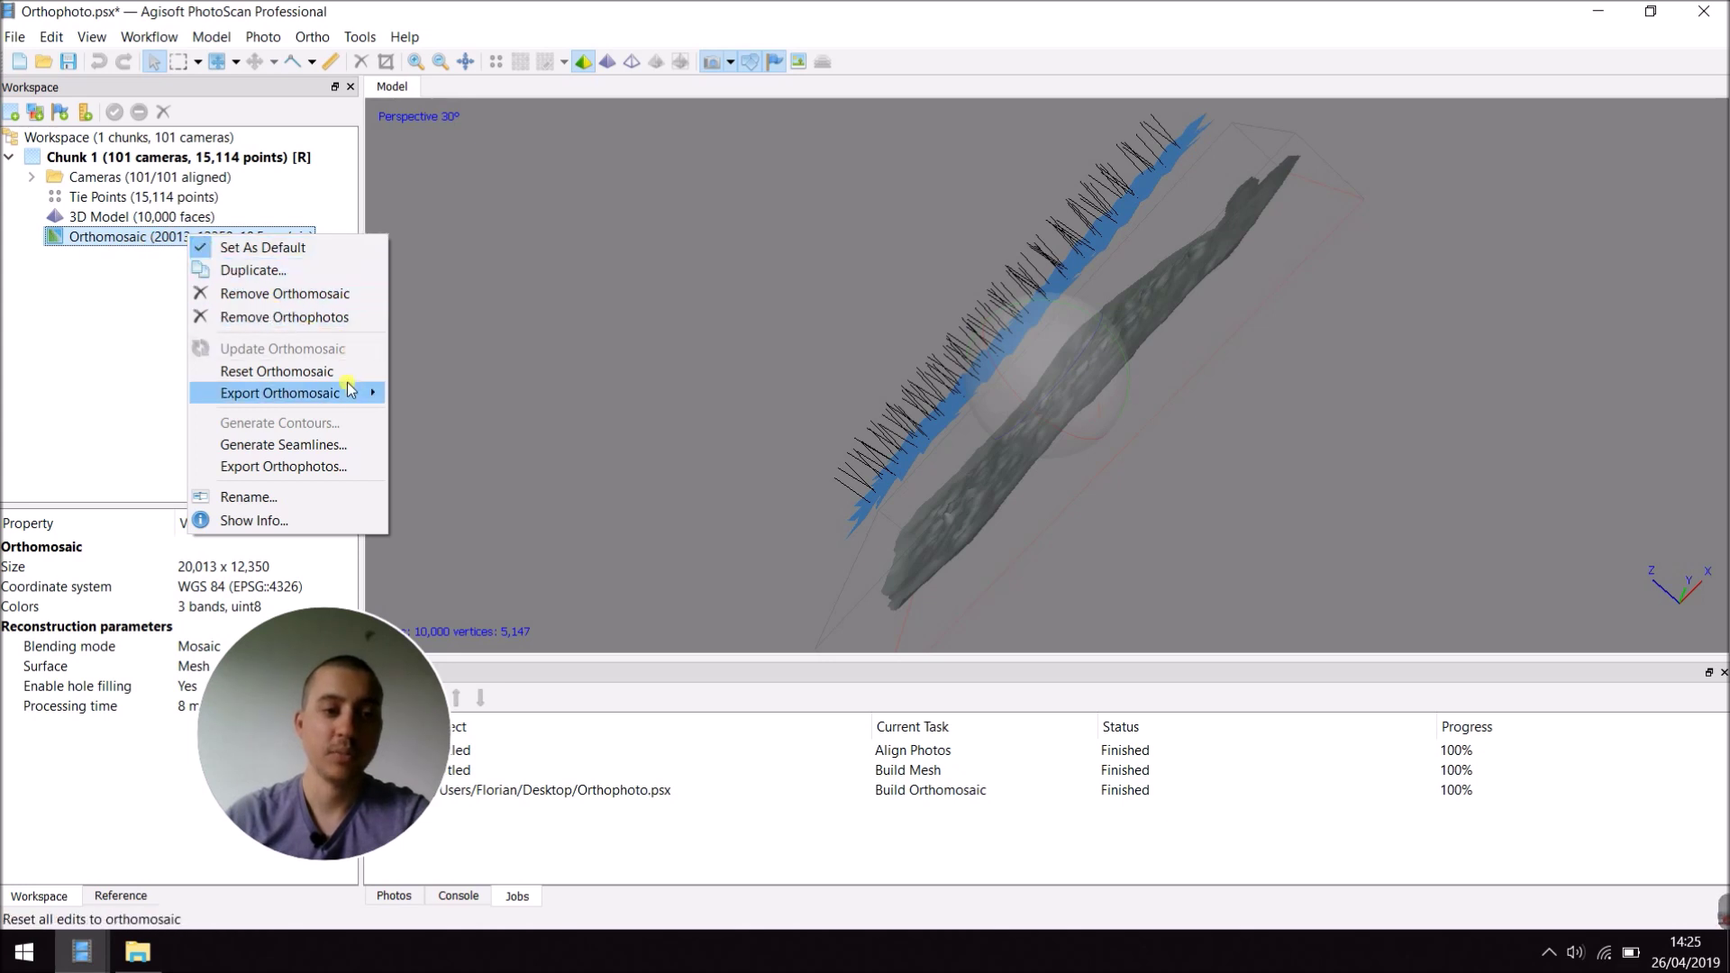
pyautogui.moveTo(351, 402)
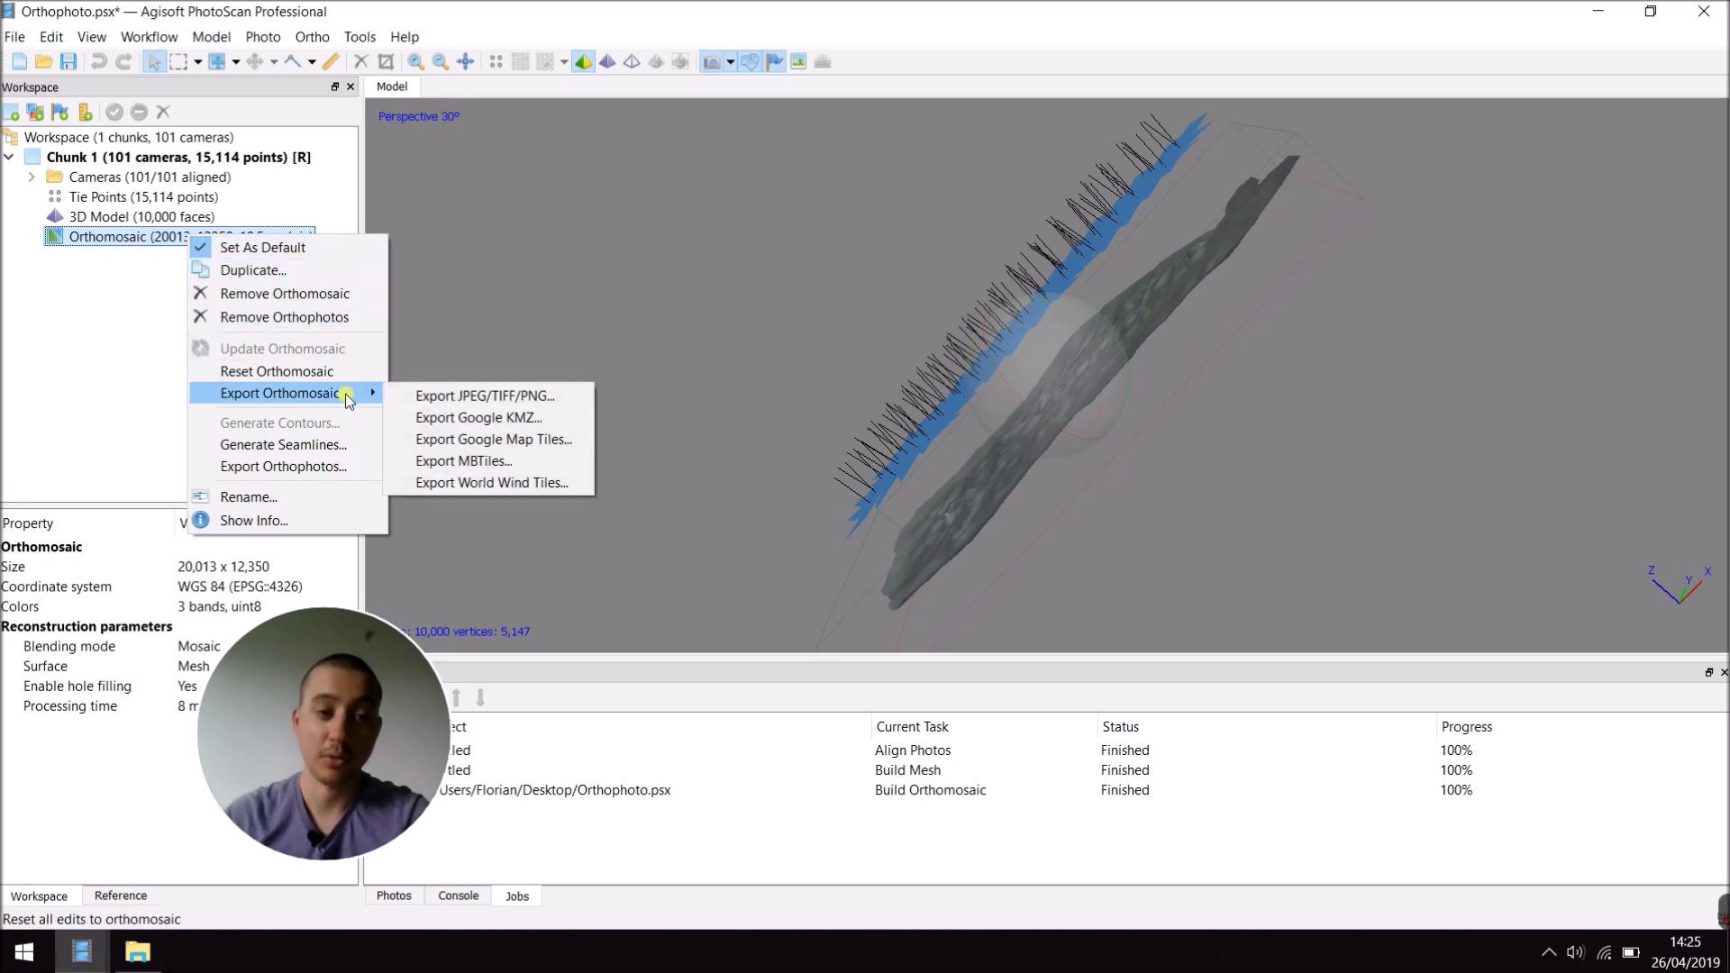
pyautogui.click(476, 401)
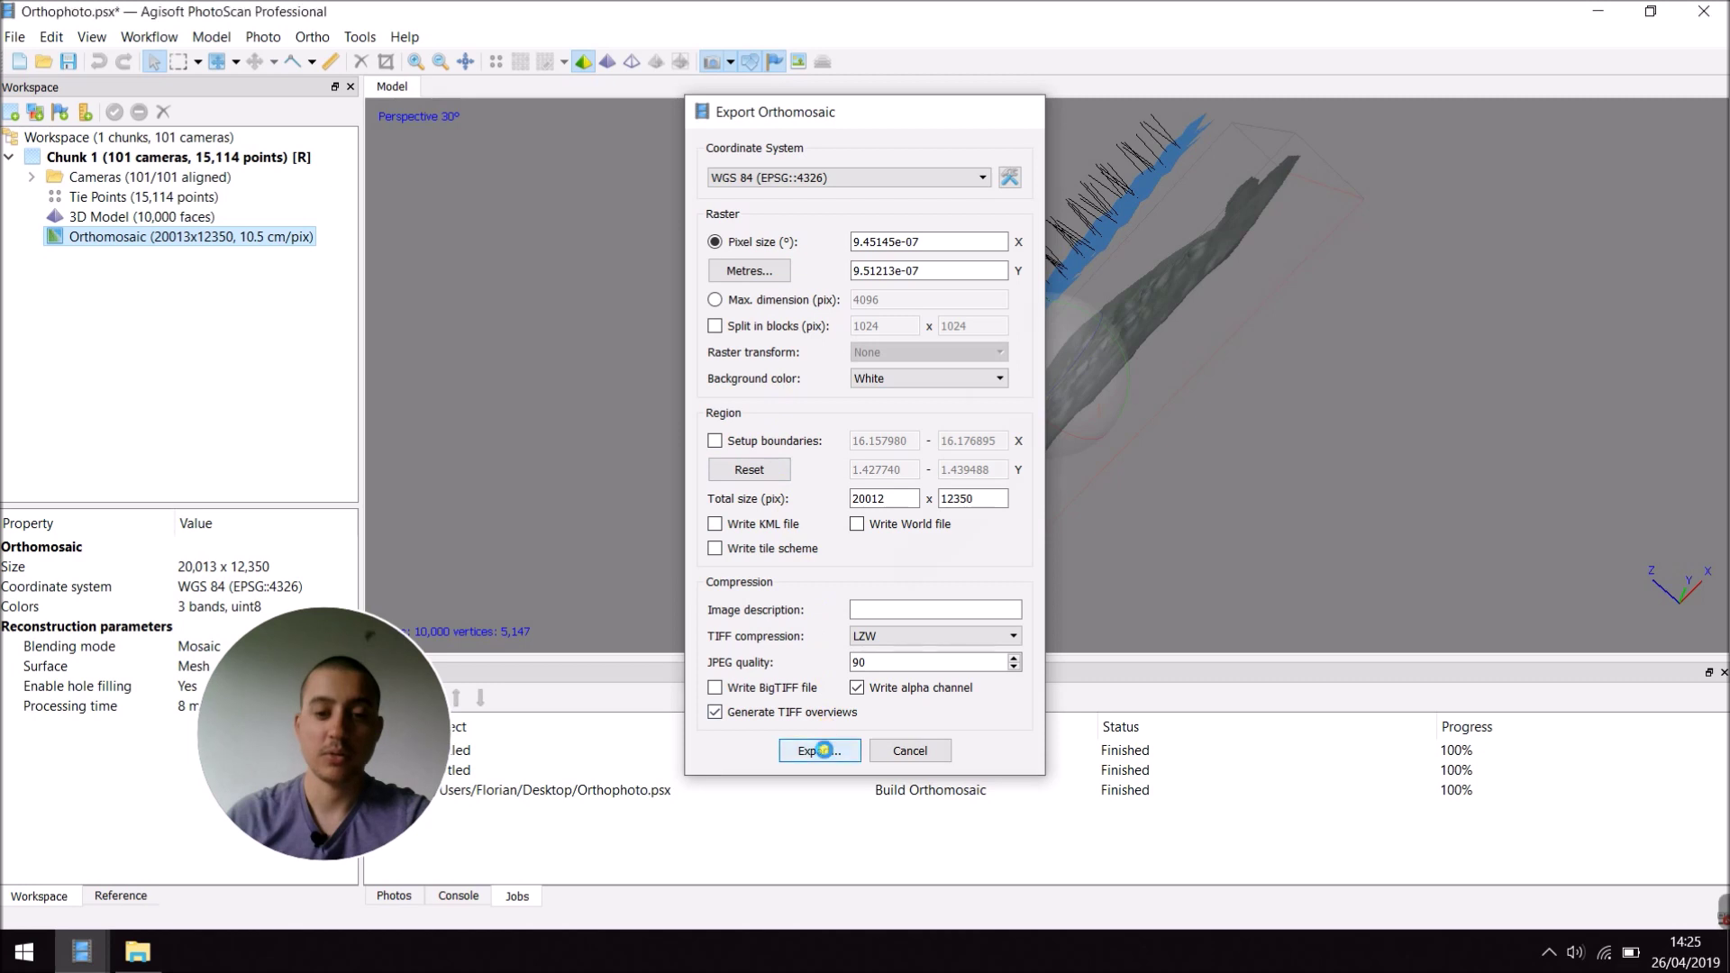
pyautogui.click(821, 750)
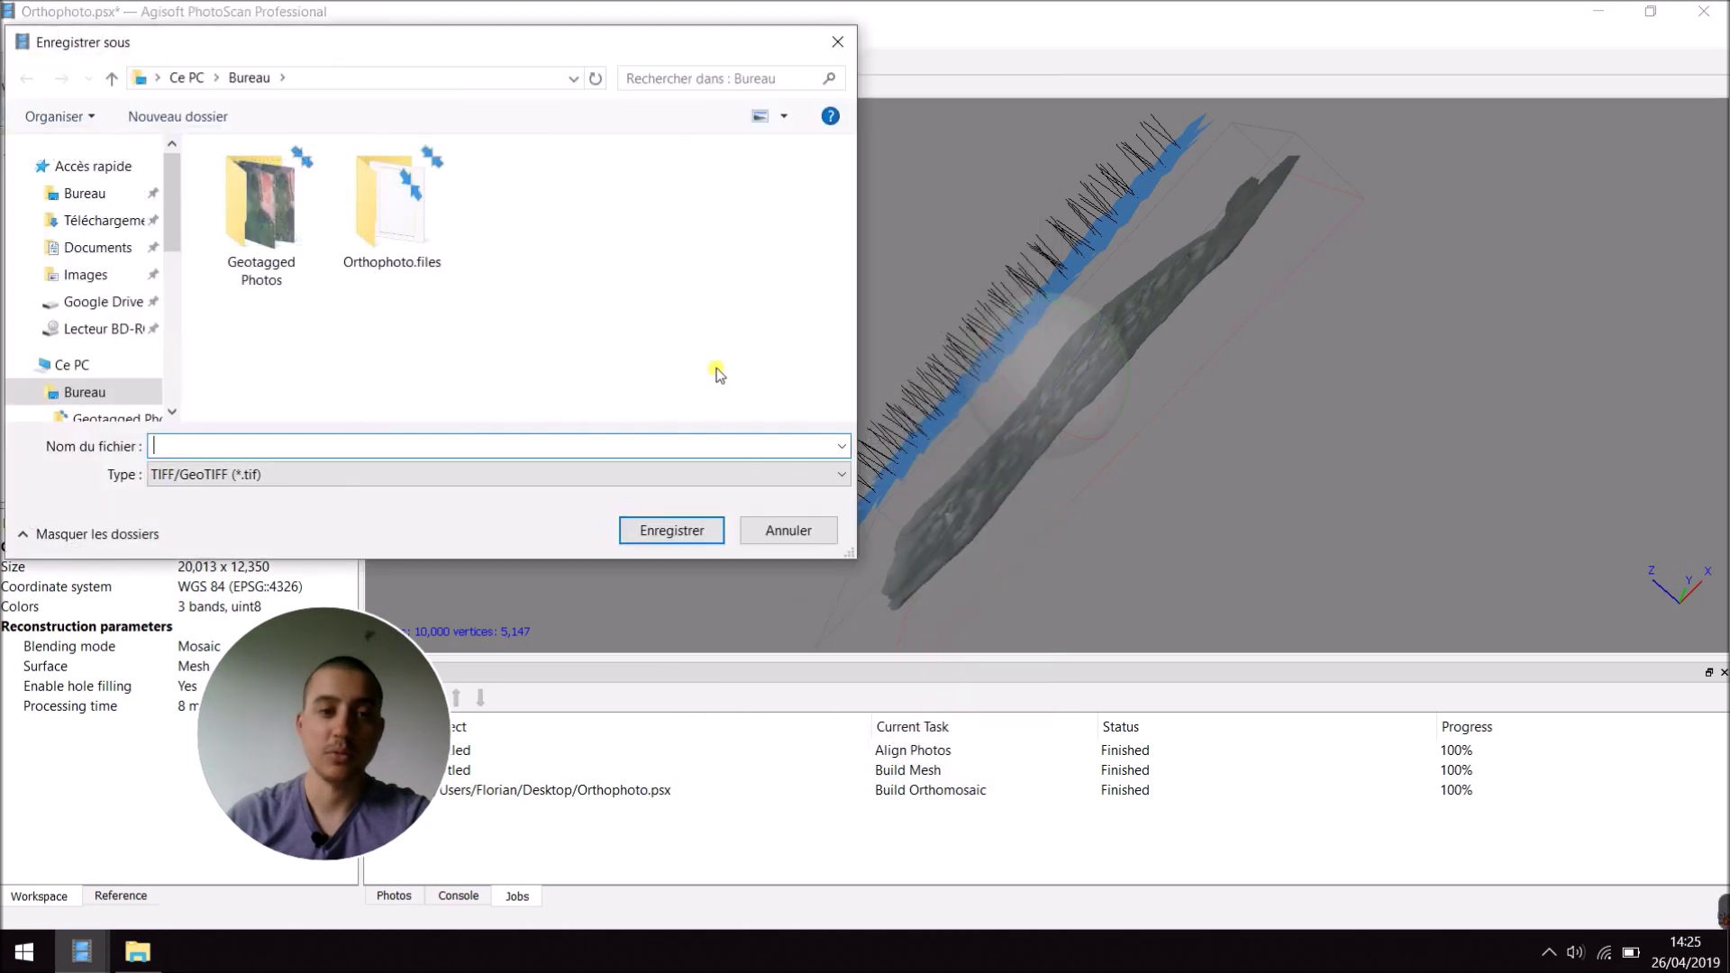
pyautogui.click(85, 191)
pyautogui.click(483, 441)
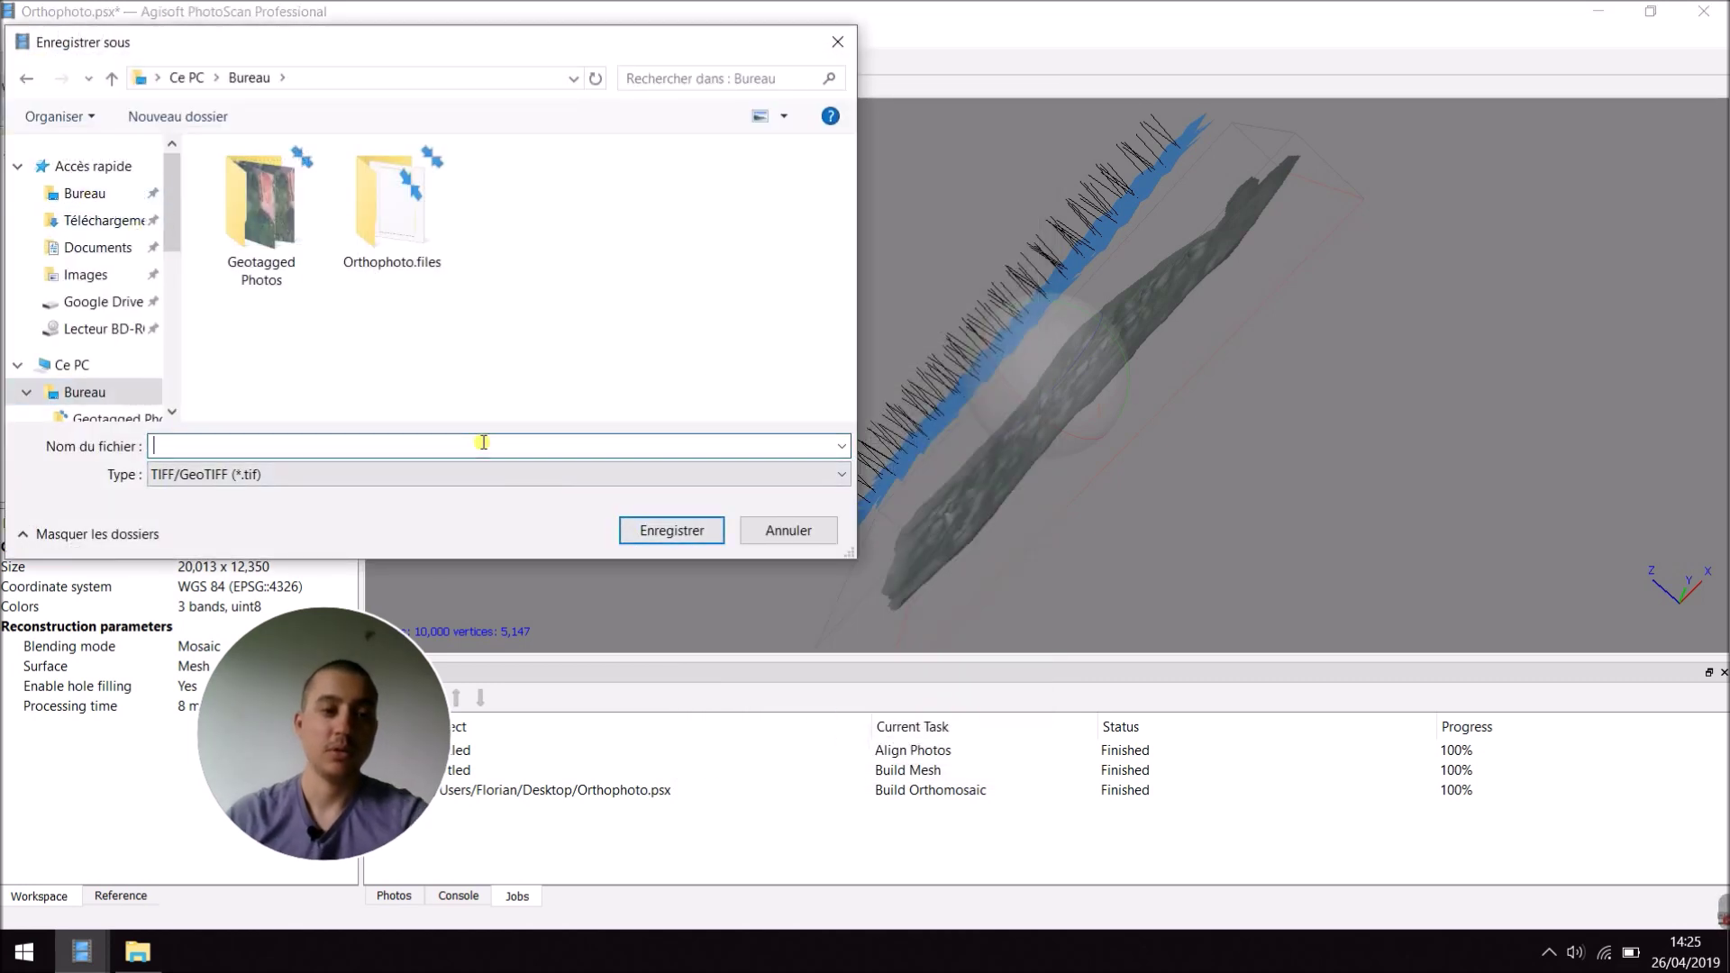
pyautogui.write('Or')
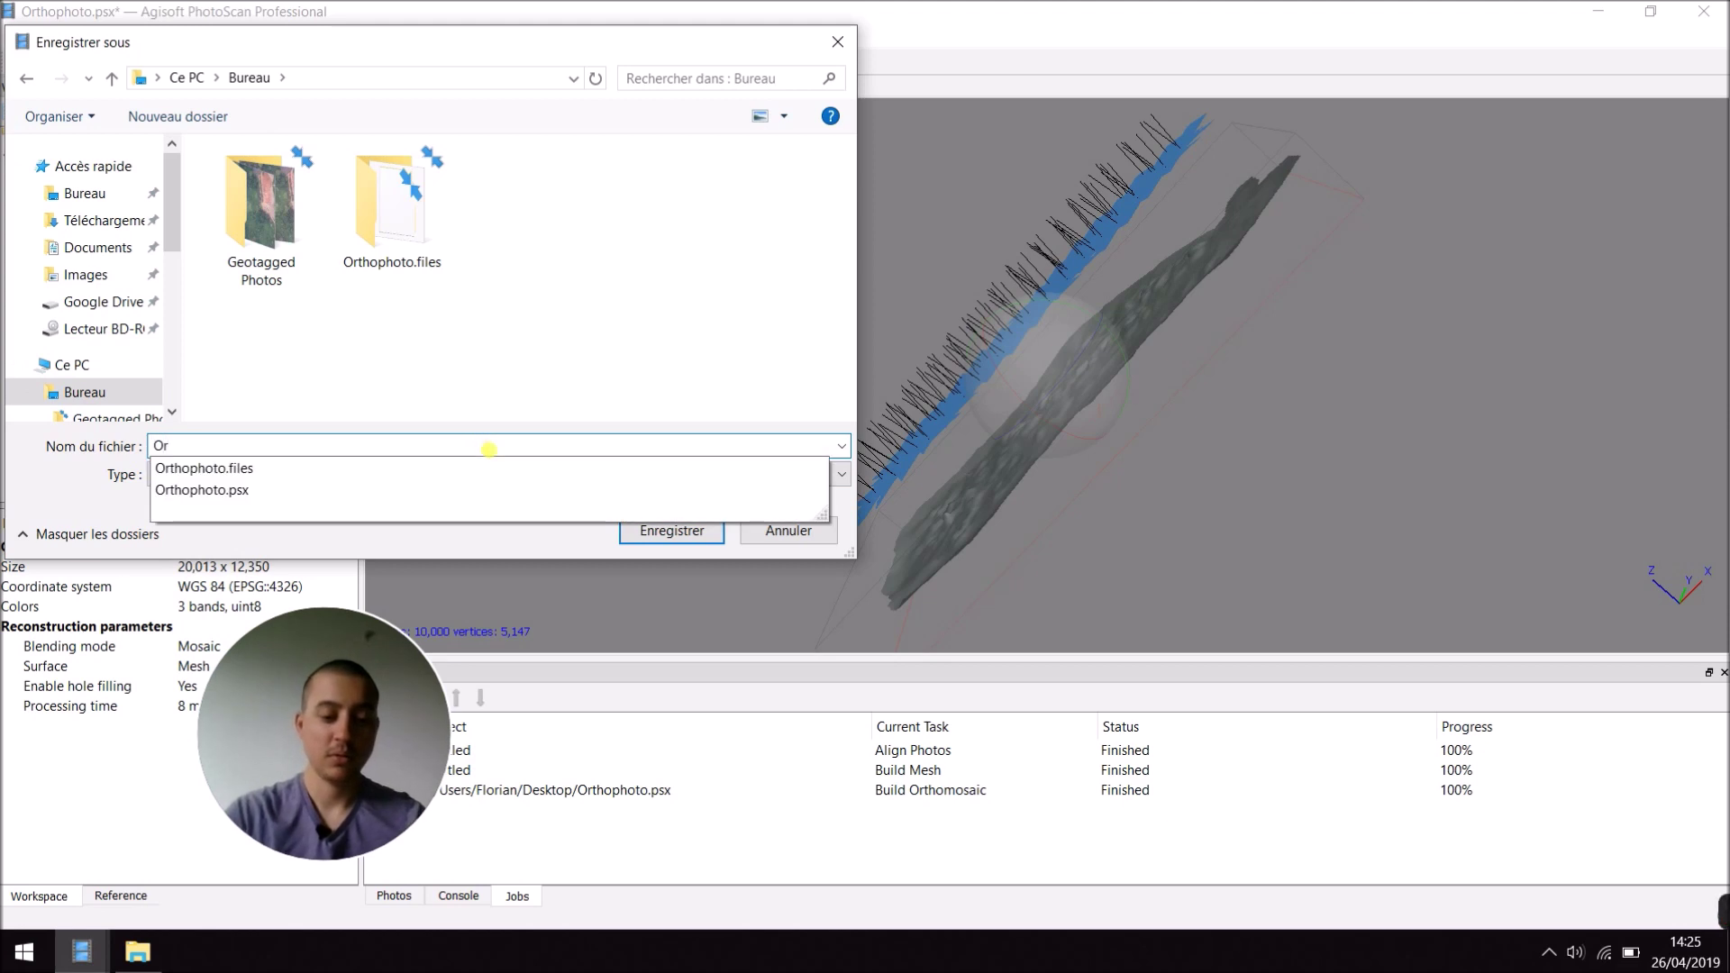
pyautogui.write('thophoto')
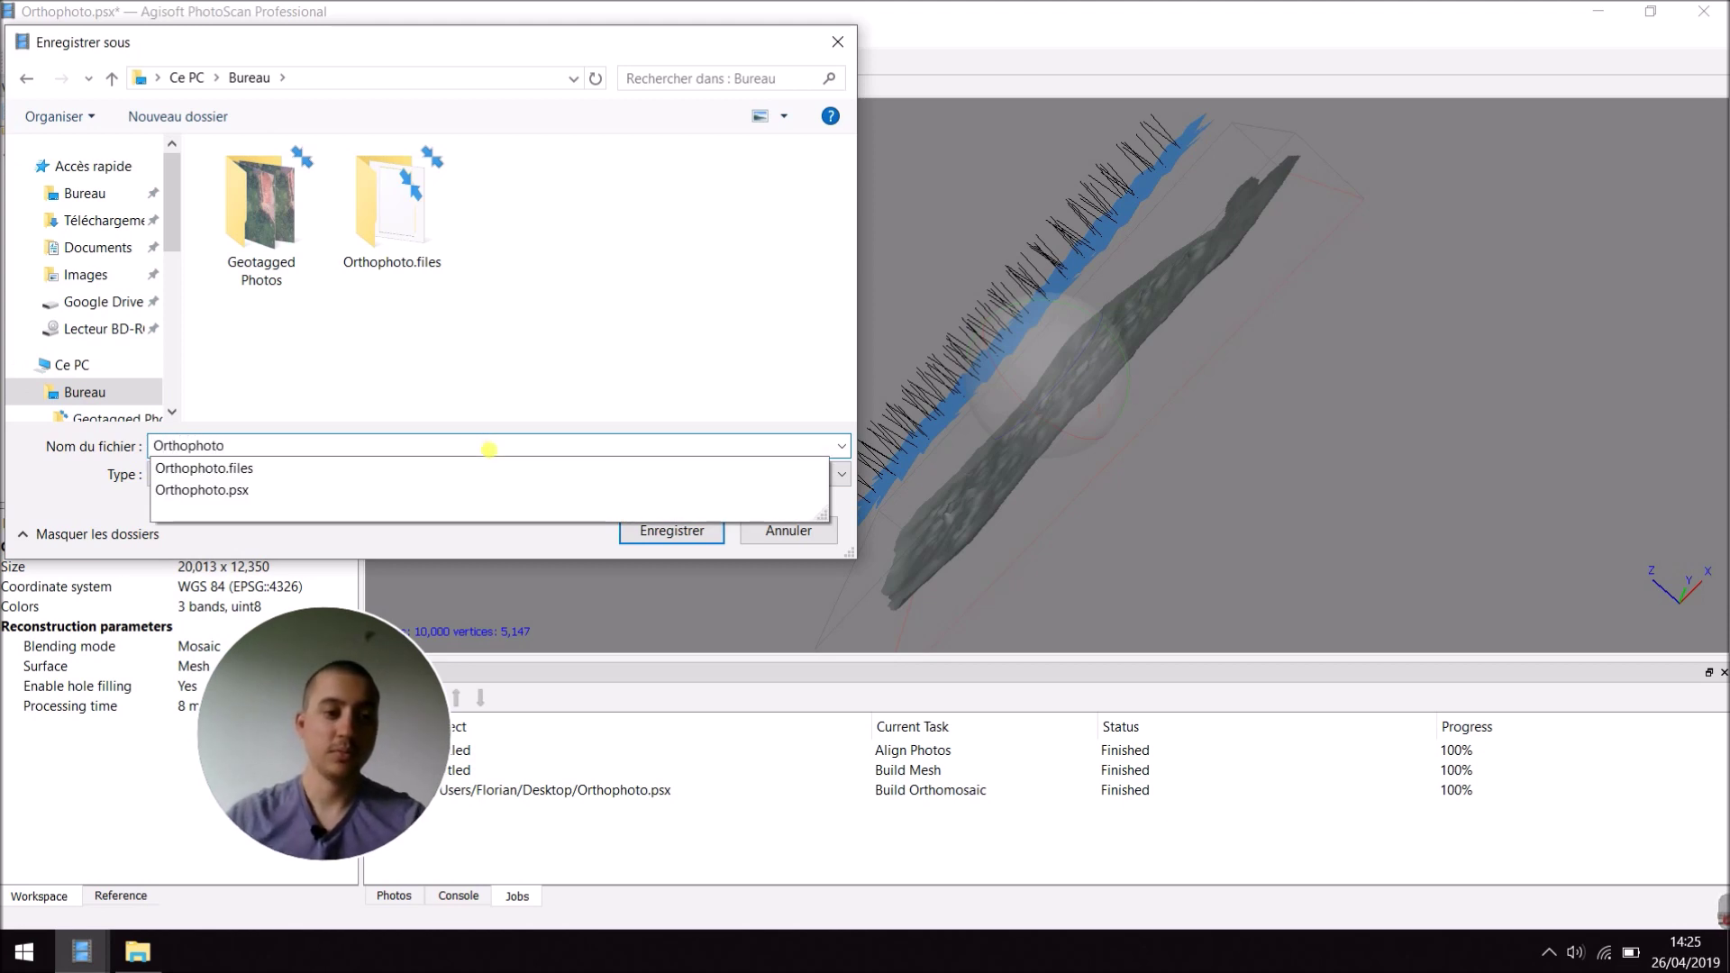
pyautogui.click(615, 370)
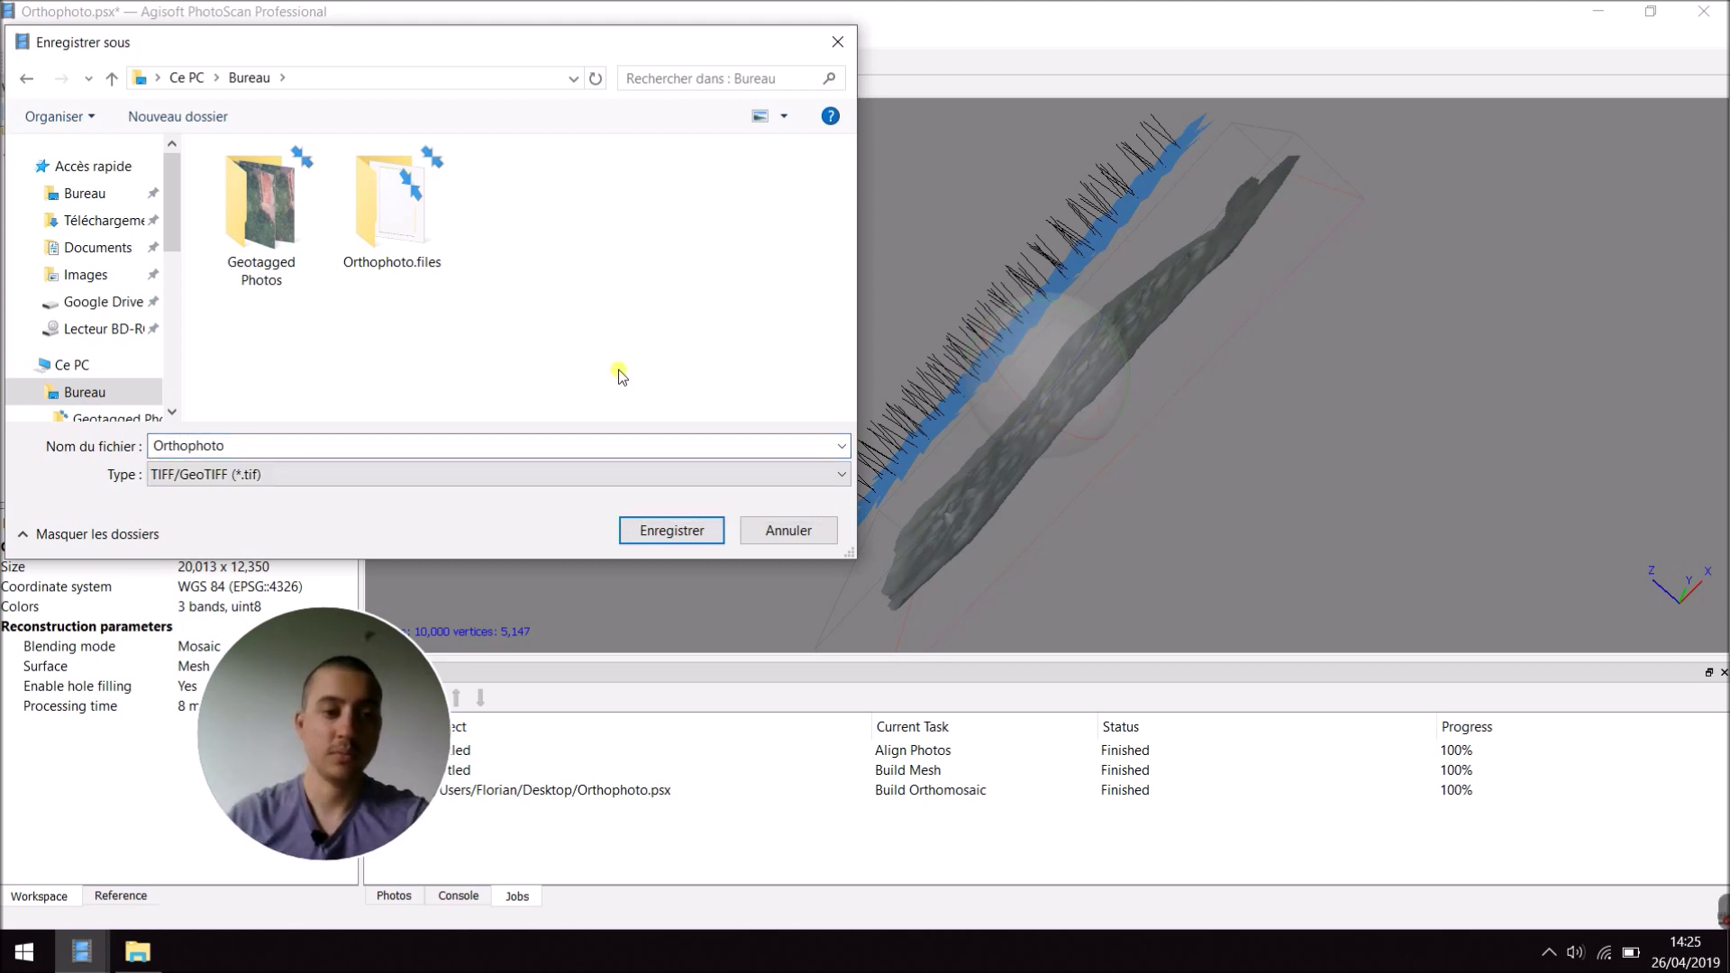
pyautogui.click(645, 532)
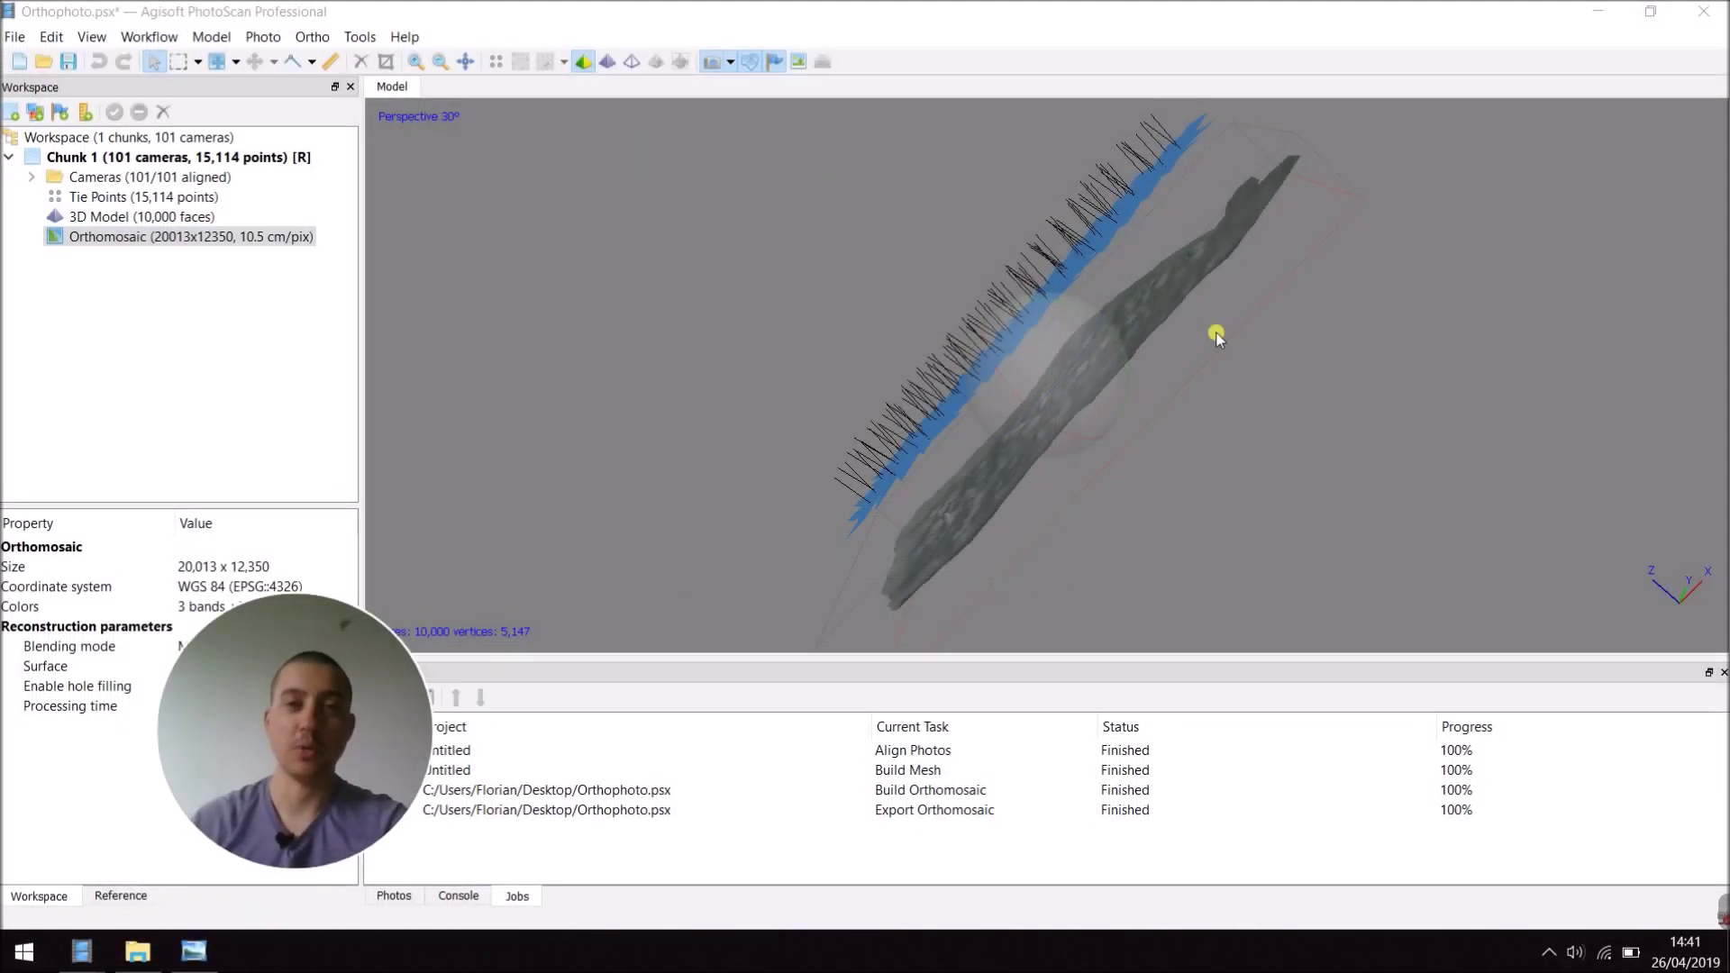
# - Open Orthophoto.tif from the desktop in Windows Photo Viewer
pyautogui.click(141, 952)
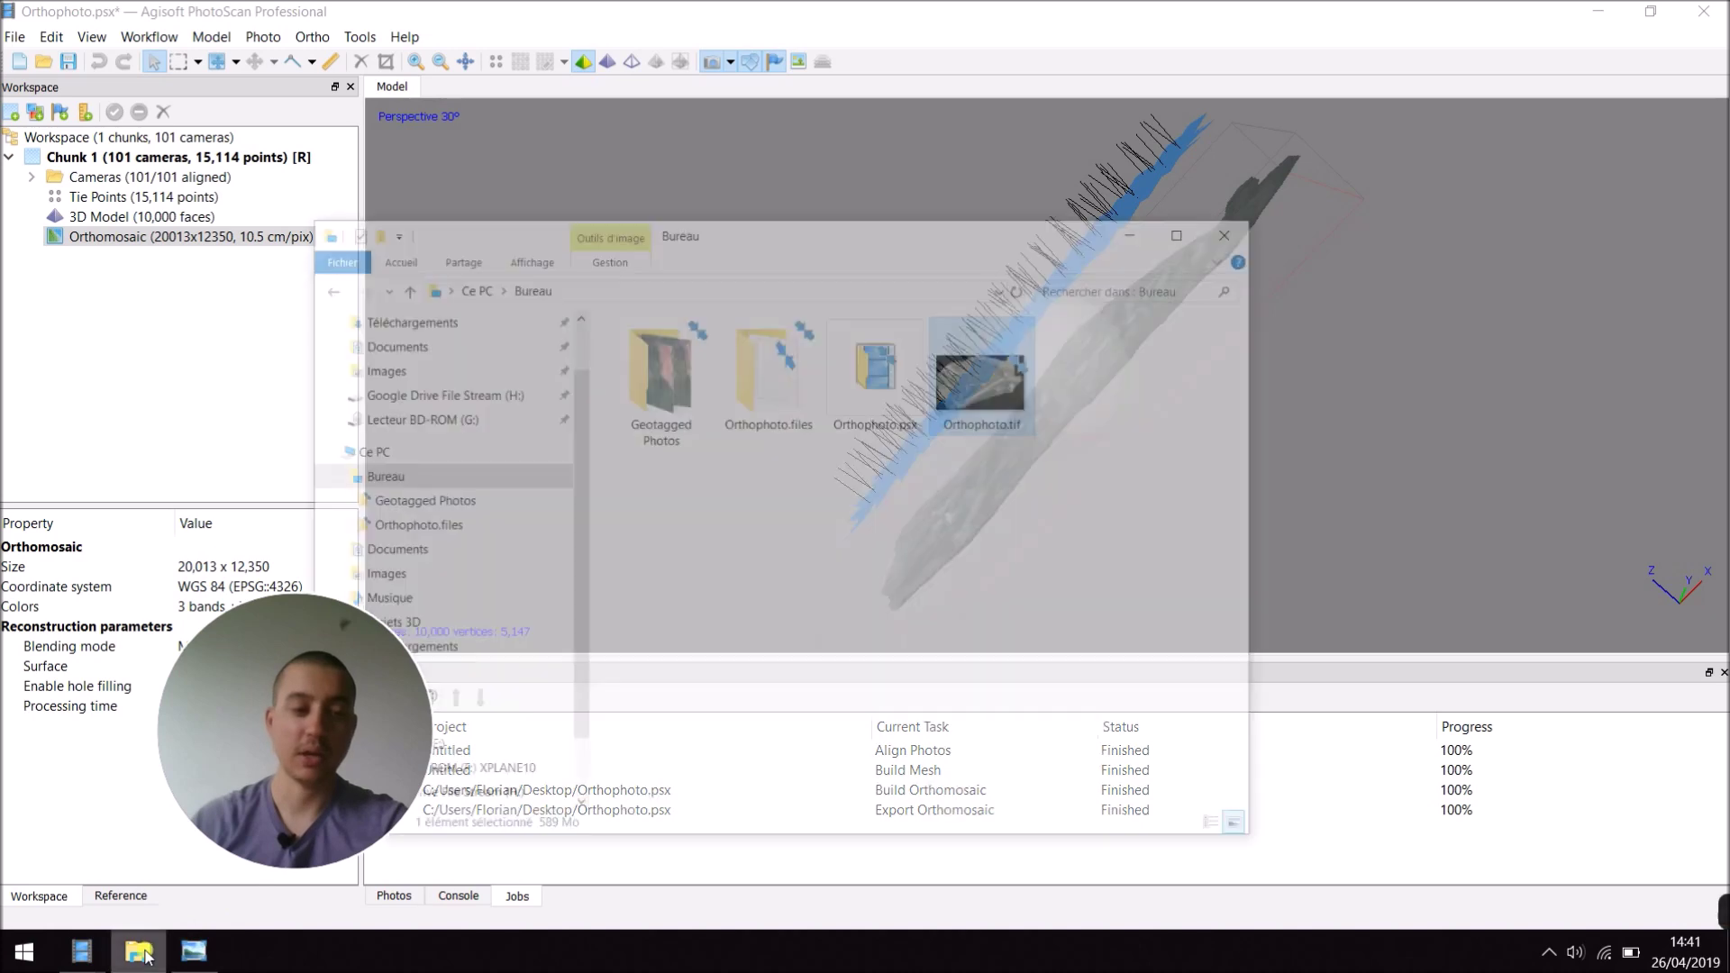
pyautogui.click(194, 952)
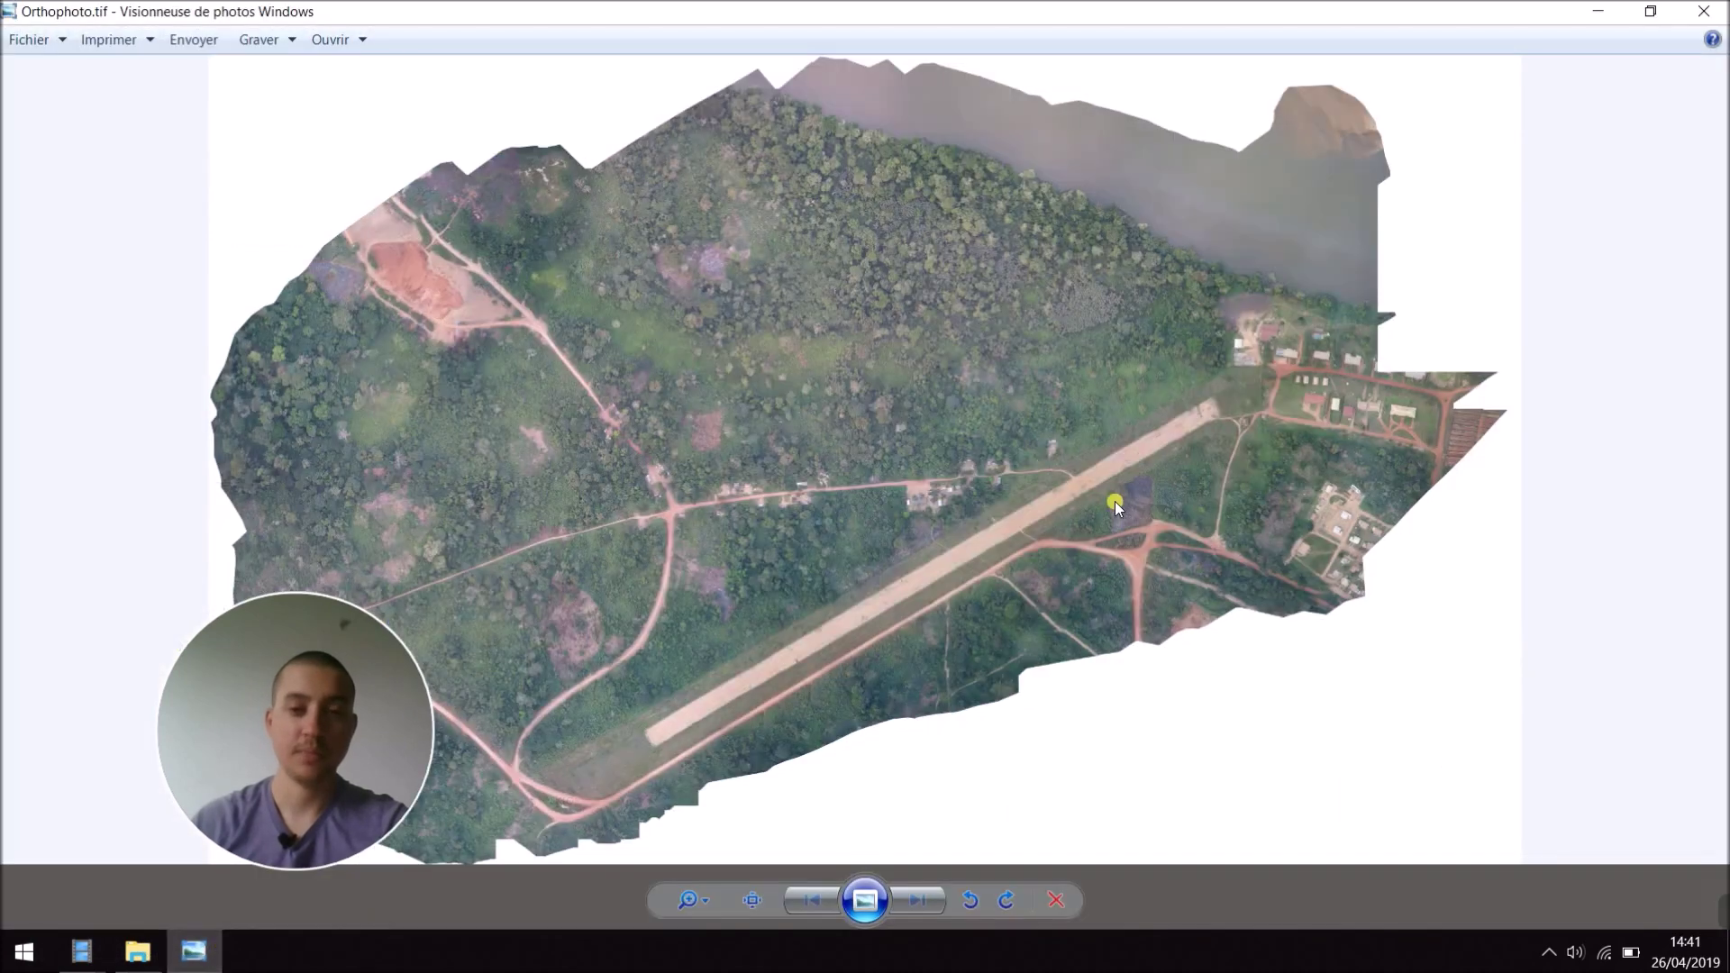